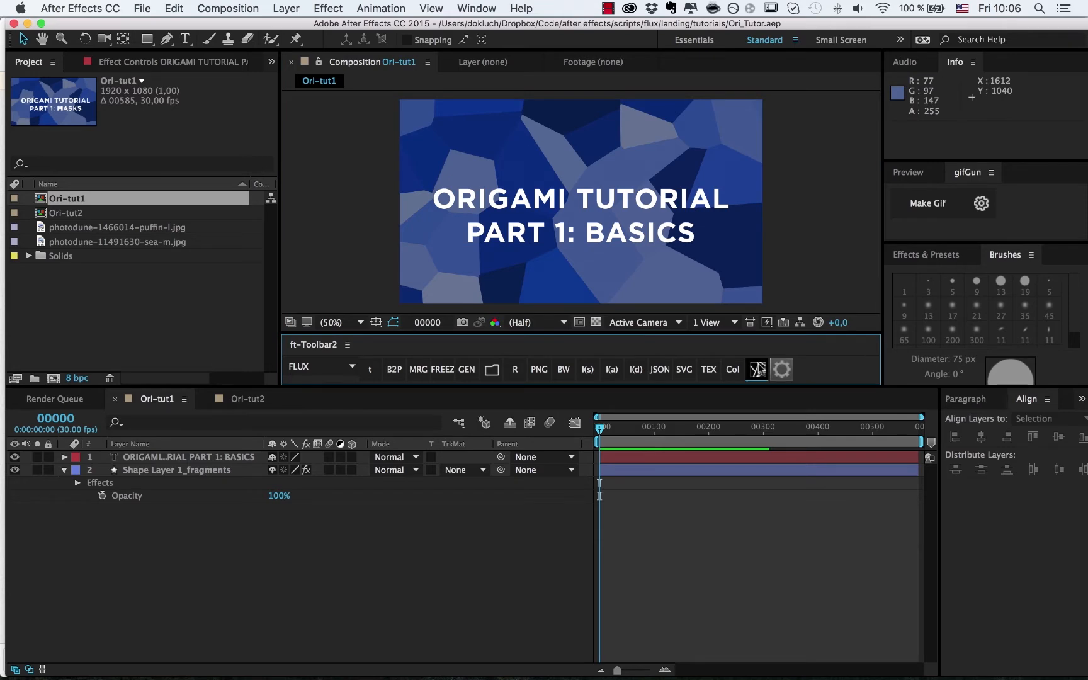
- Open the Origami v1.0 fragmentation window from the ft-Toolbar2 panel
left_click(757, 369)
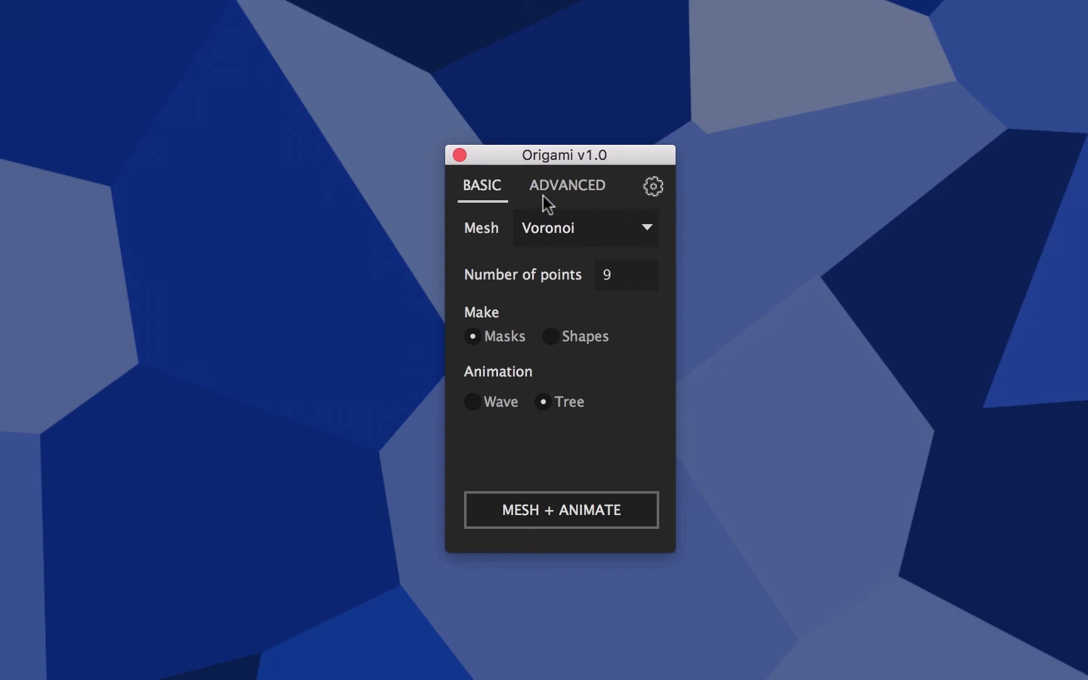
left_click(567, 192)
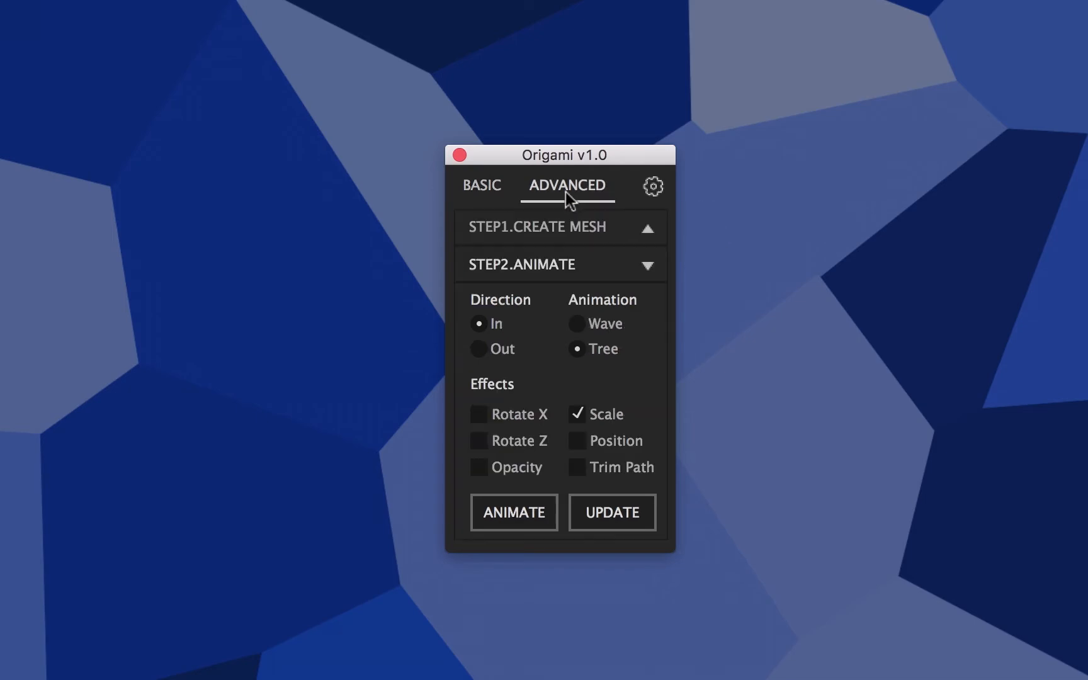
left_click(498, 190)
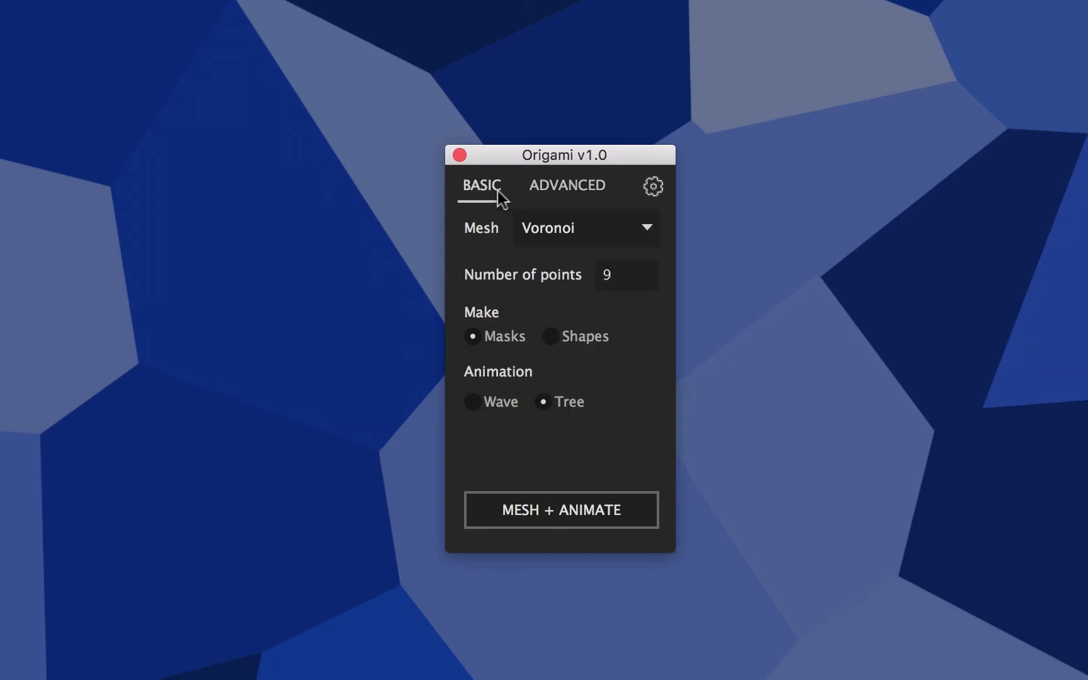
mouse_move(602, 245)
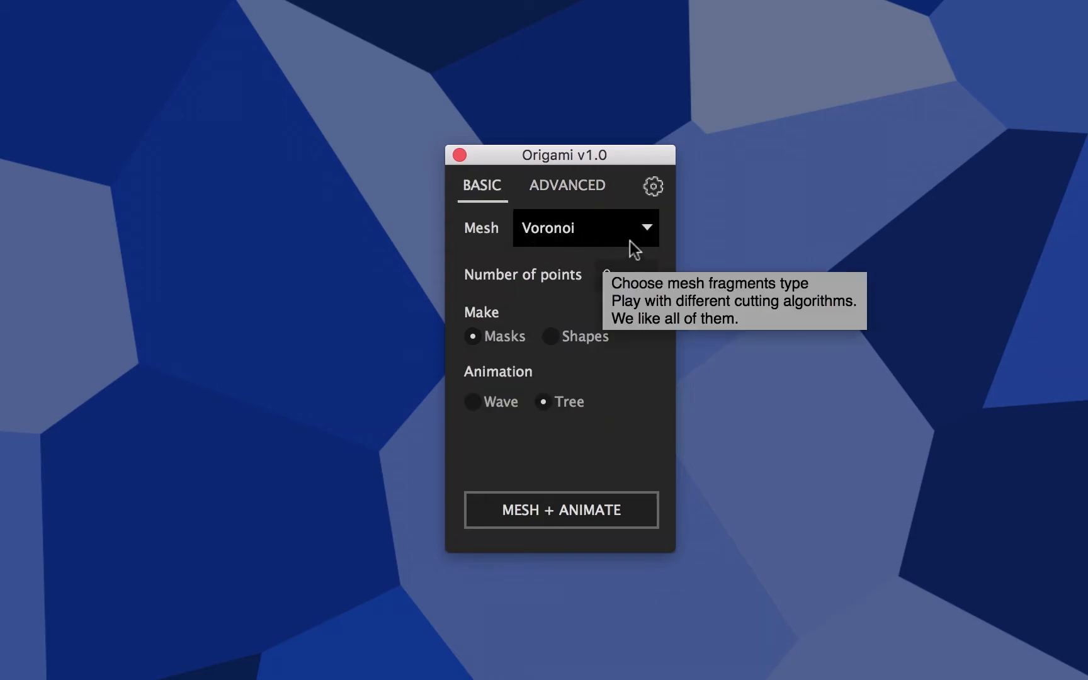
left_click(554, 241)
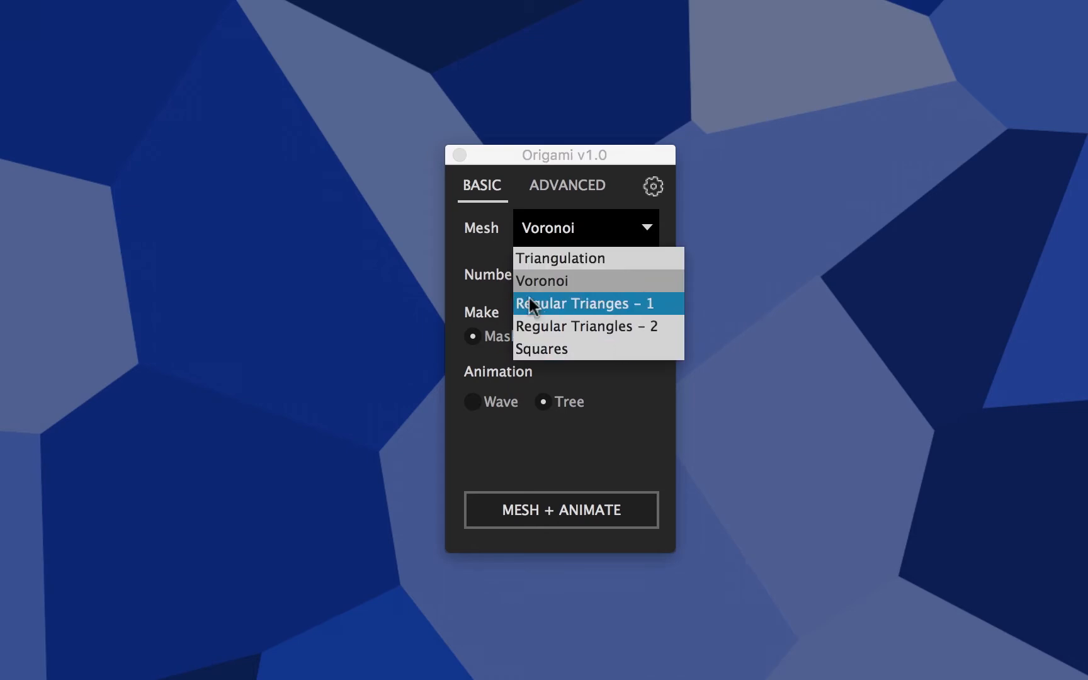
left_click(466, 249)
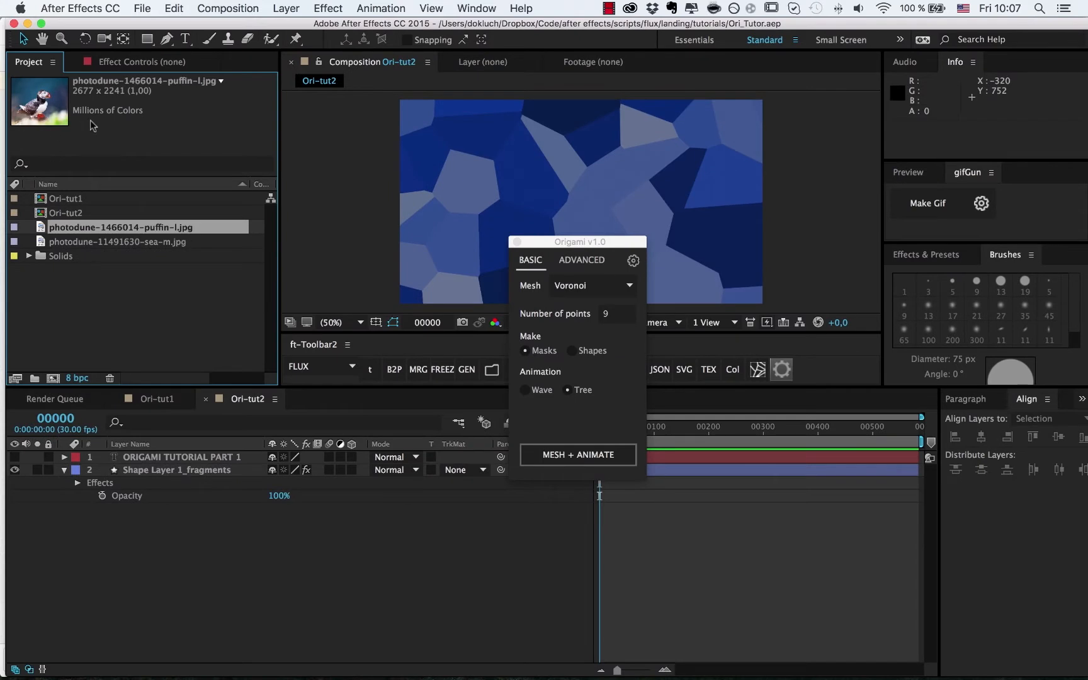
- Create a composition from the puffin JPG and set Origami's number of points to 20
left_click_drag(116, 236, 53, 378)
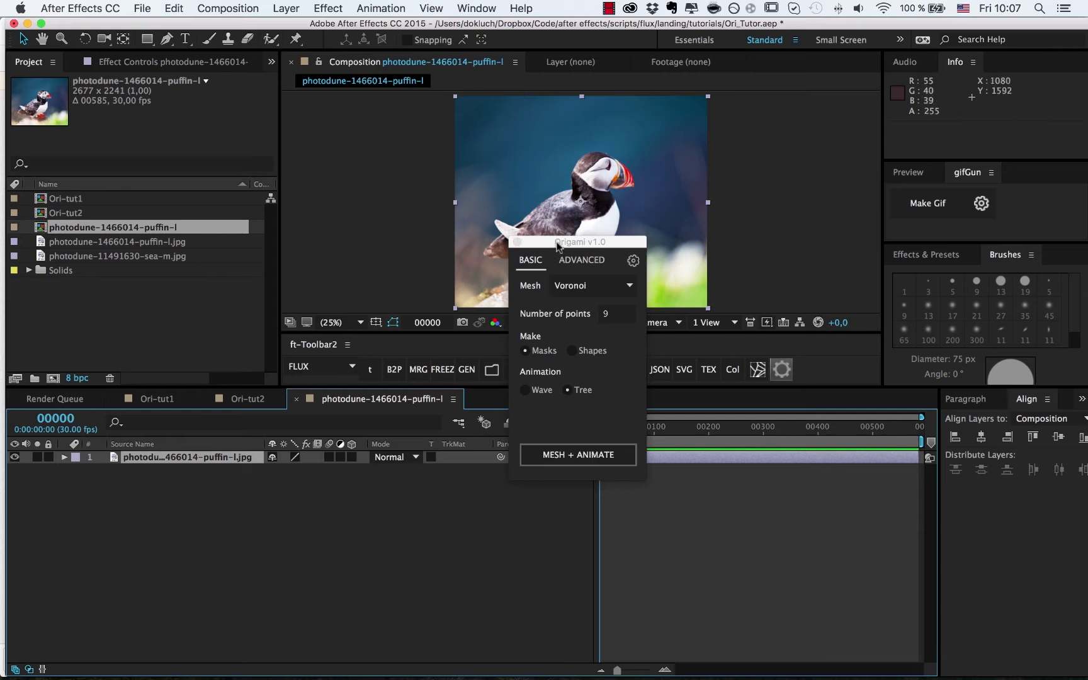
left_click_drag(563, 243, 796, 211)
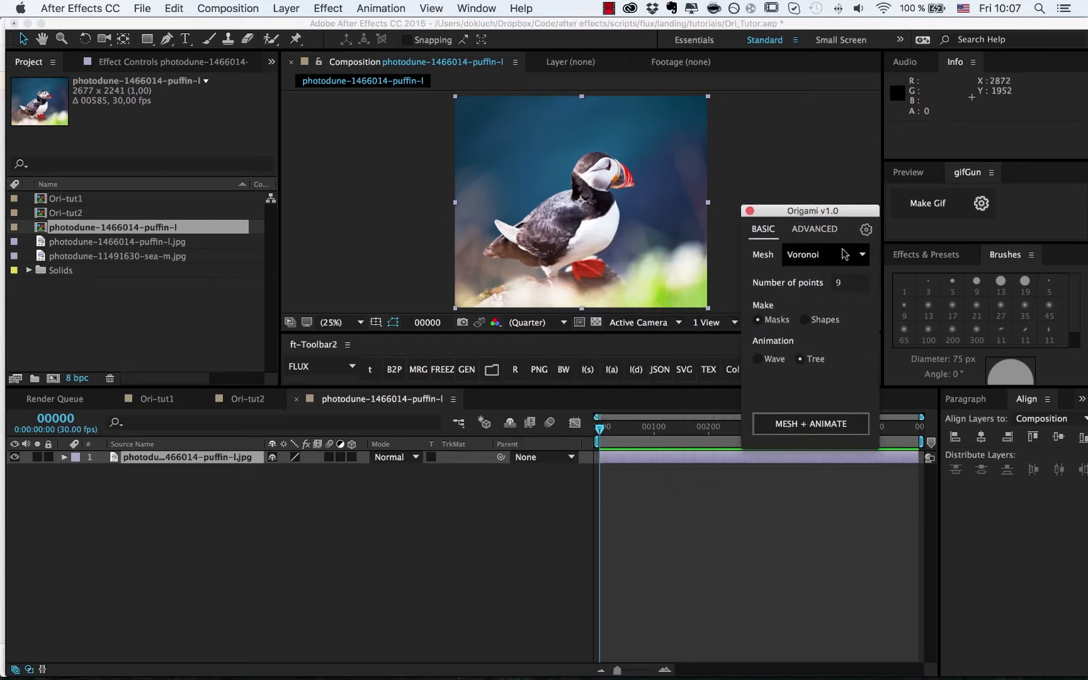
left_click(855, 285)
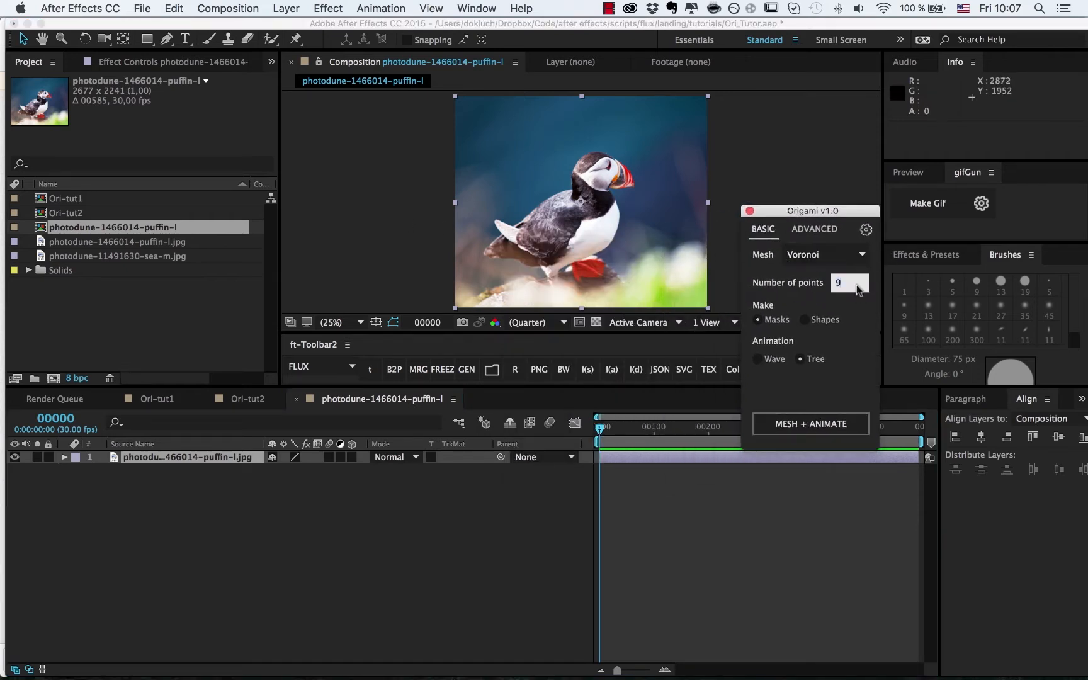
left_click(847, 368)
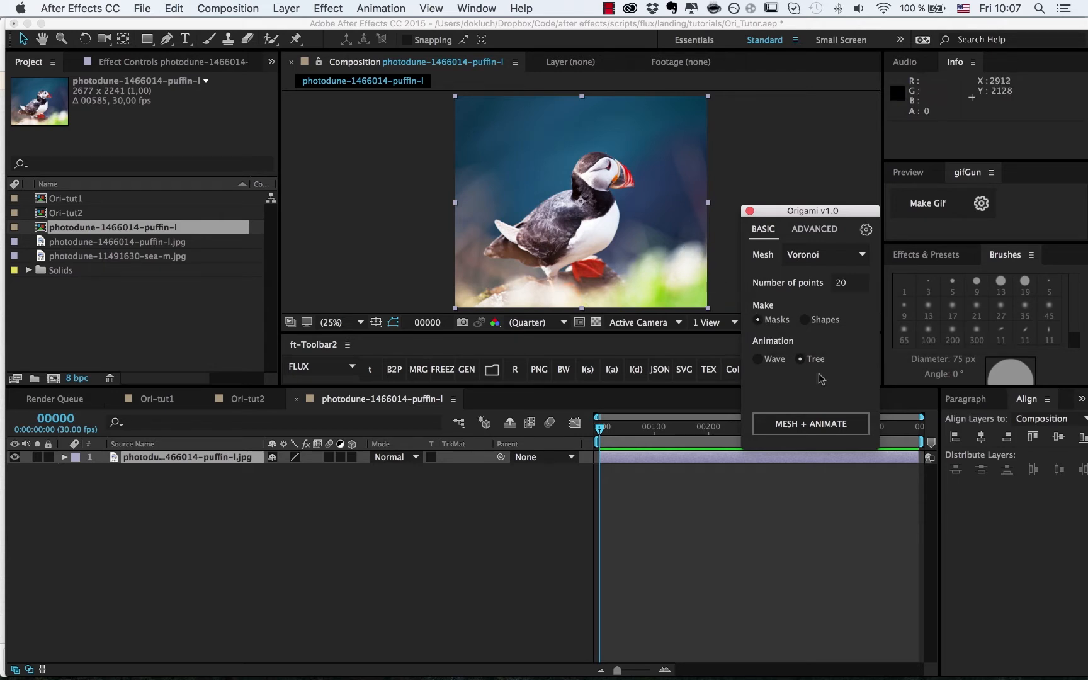
- Mesh and animate the puffin into Voronoi fragment layers, then inspect the !control layer's keyframes
left_click(813, 425)
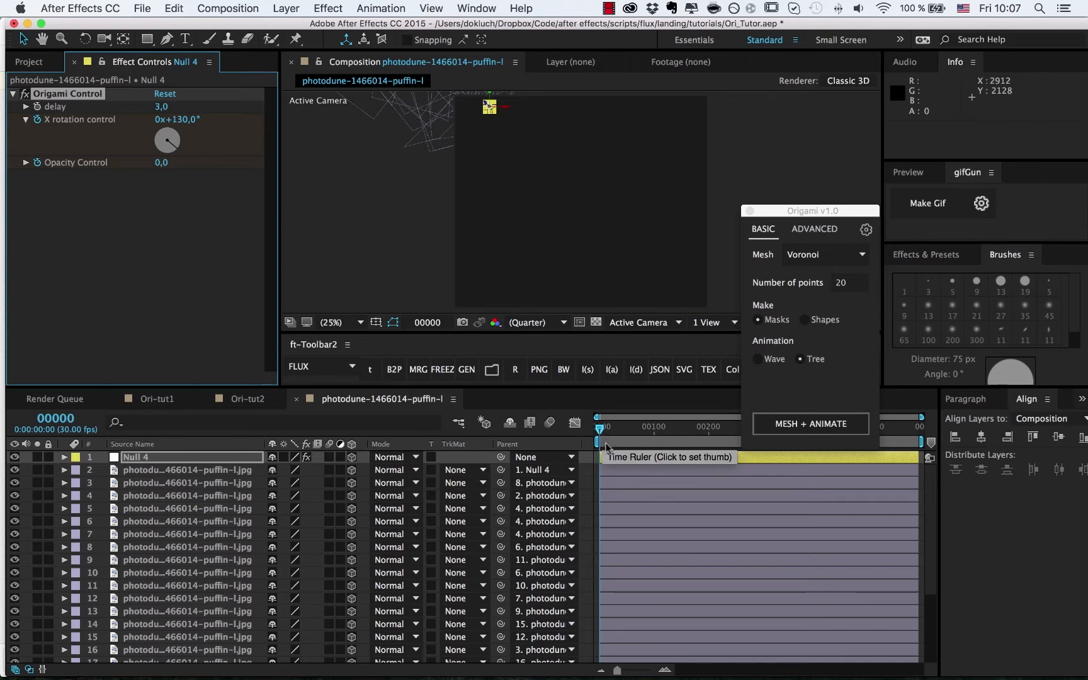
left_click_drag(601, 434, 620, 430)
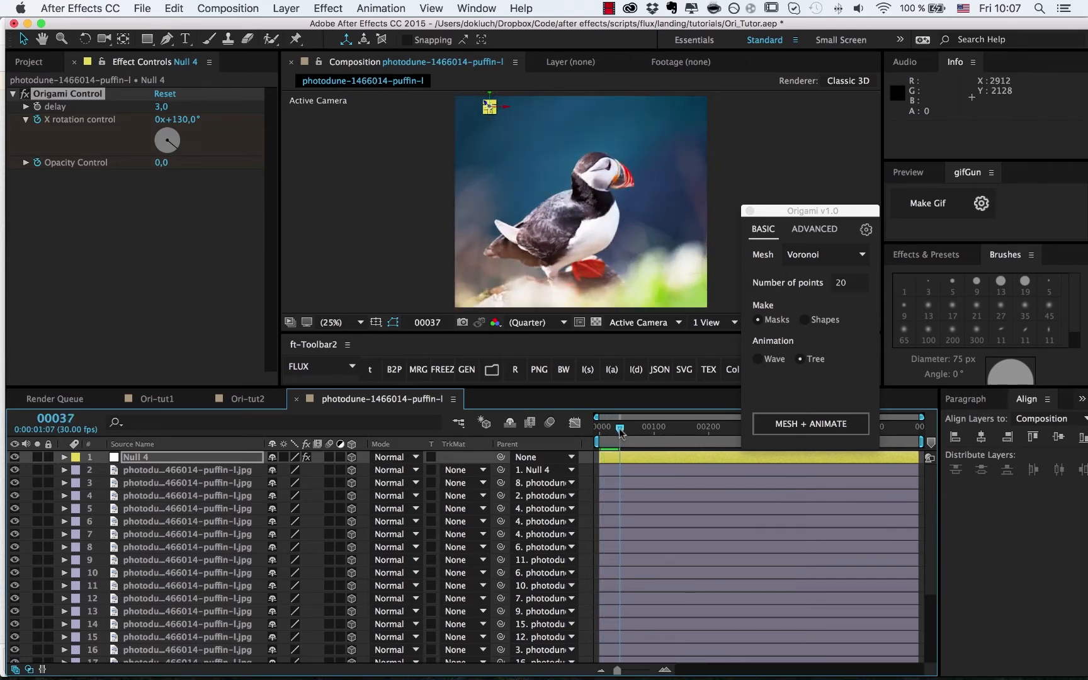
key("u")
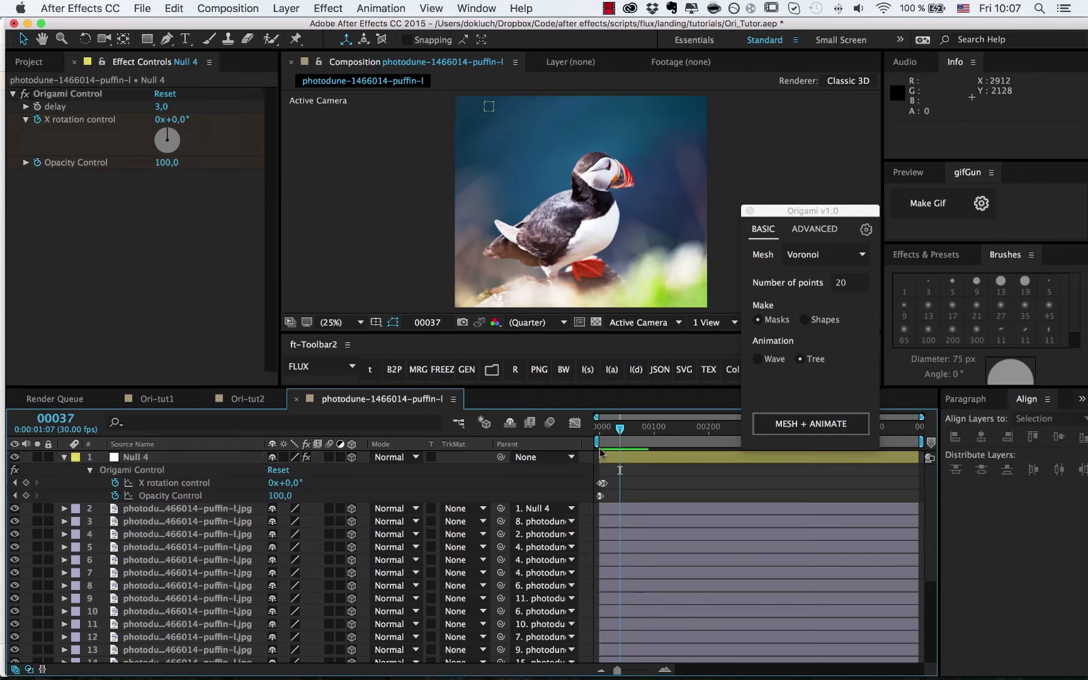
left_click(603, 430)
left_click(165, 446)
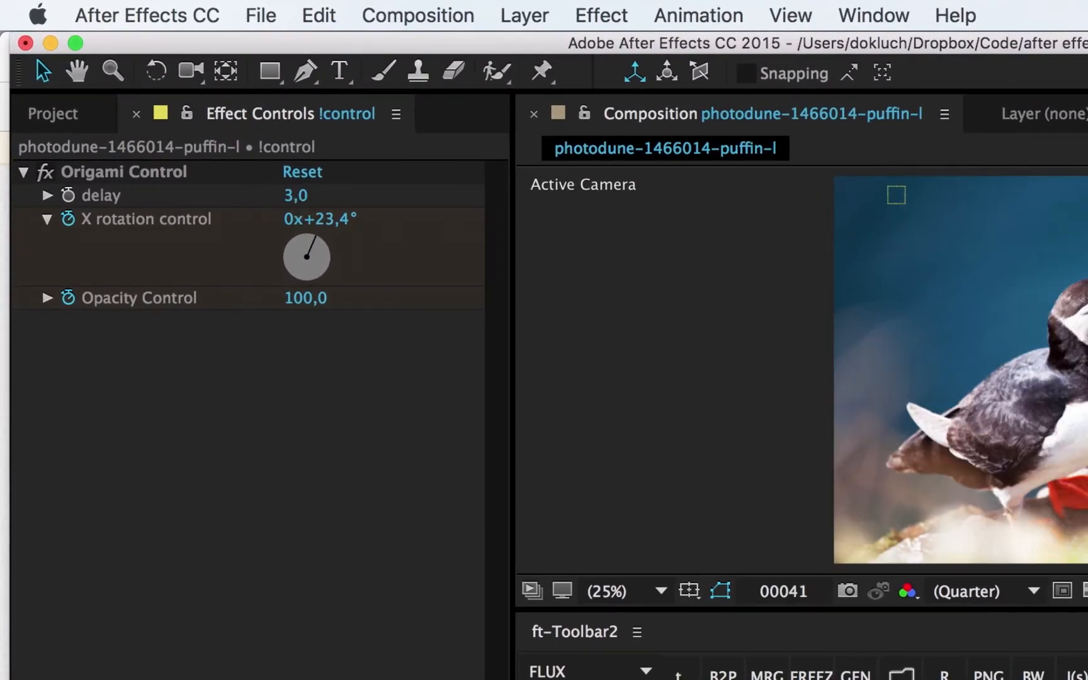
- Try a larger Origami Control delay, preview the unfolding, then set the delay to 4
left_click(289, 196)
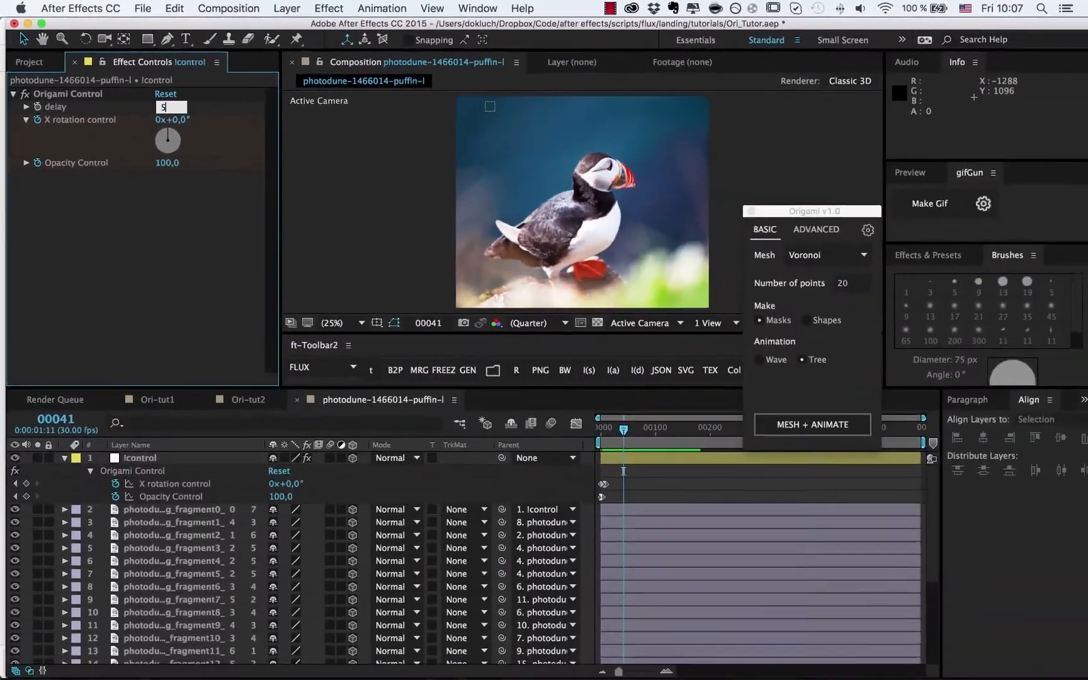
type("5")
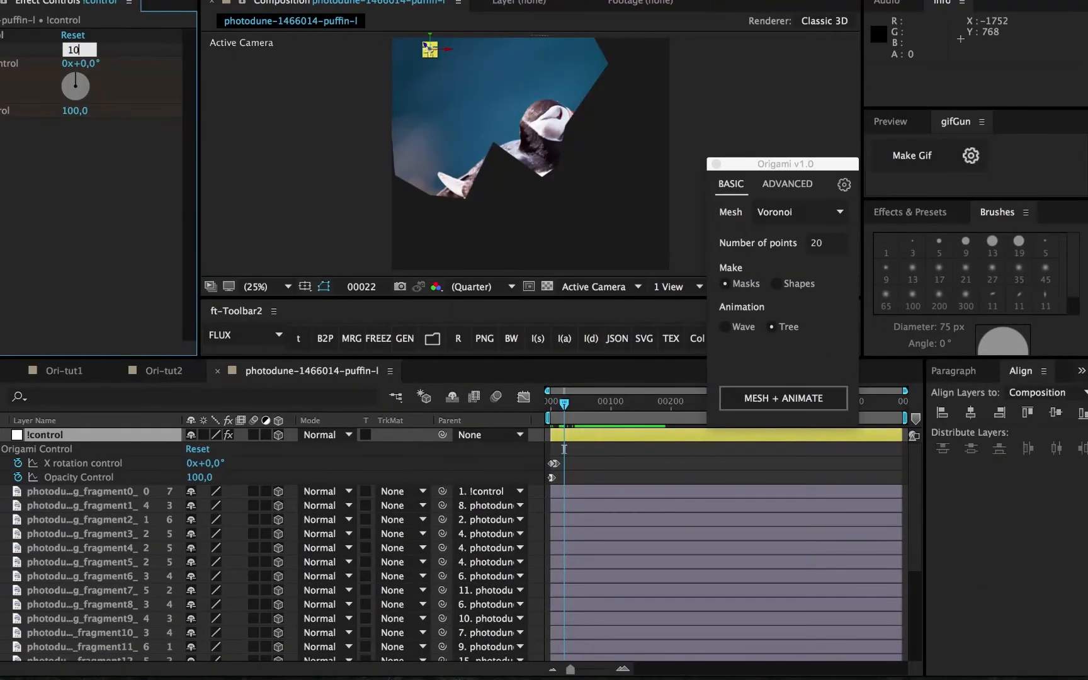
key("Return")
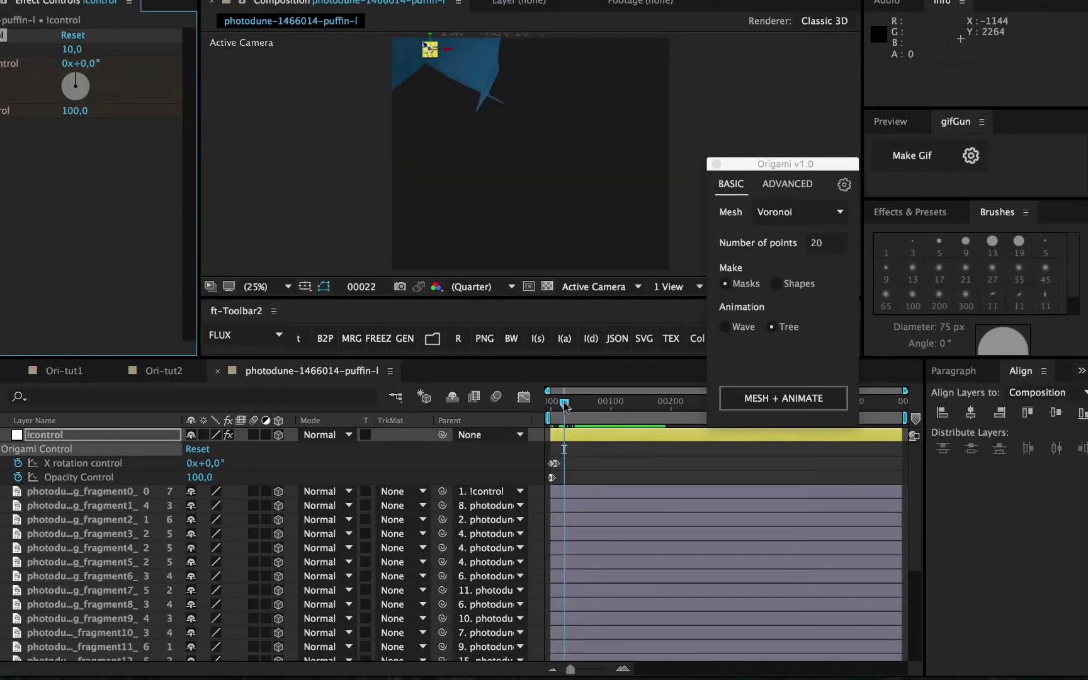
mouse_move(564, 405)
left_mouse_down()
mouse_move(607, 413)
mouse_move(579, 409)
left_mouse_up()
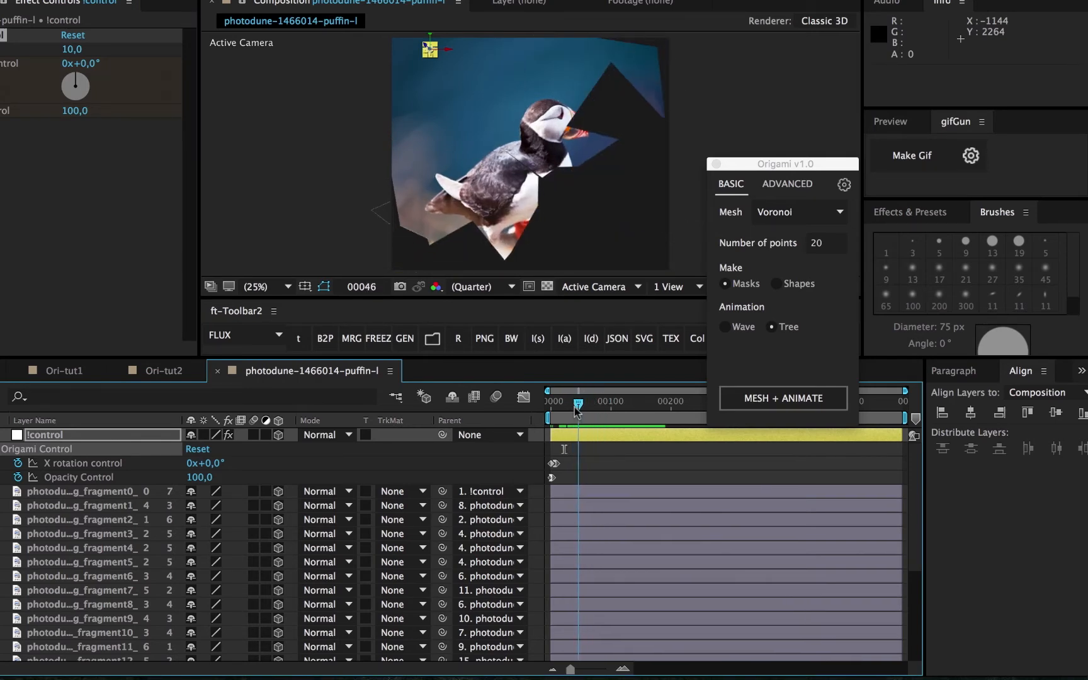
left_click(74, 49)
key("Return")
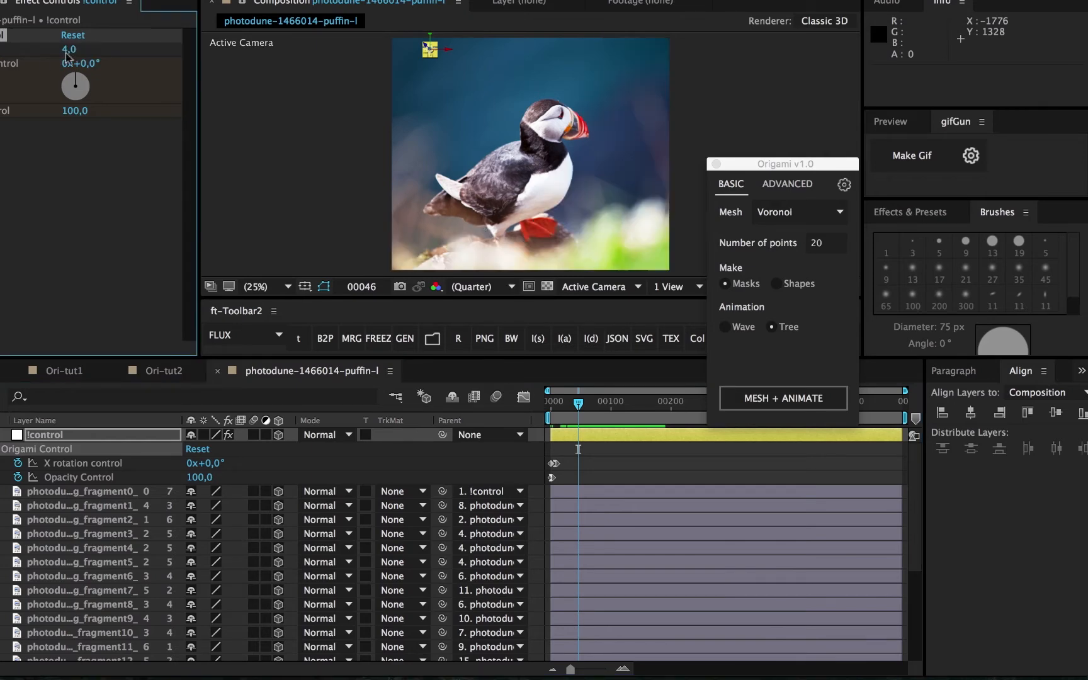
- Key X rotation at −5° on frame 6 and move the next keyframe to about frame 18
left_click(558, 402)
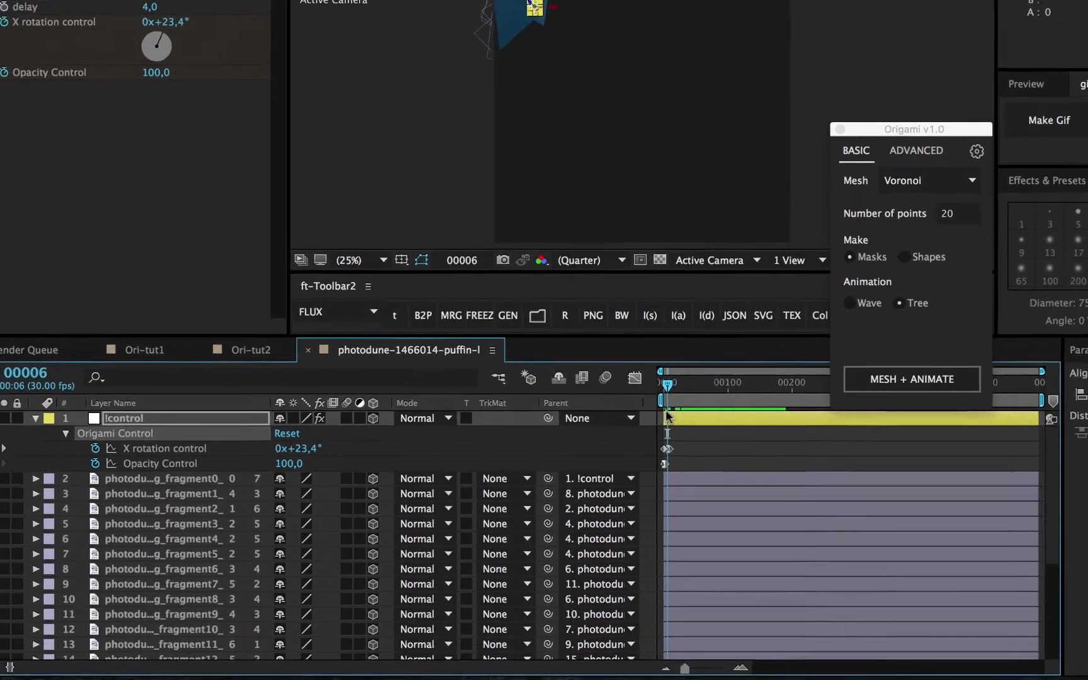
key("equal")
key("equal")
key("equal")
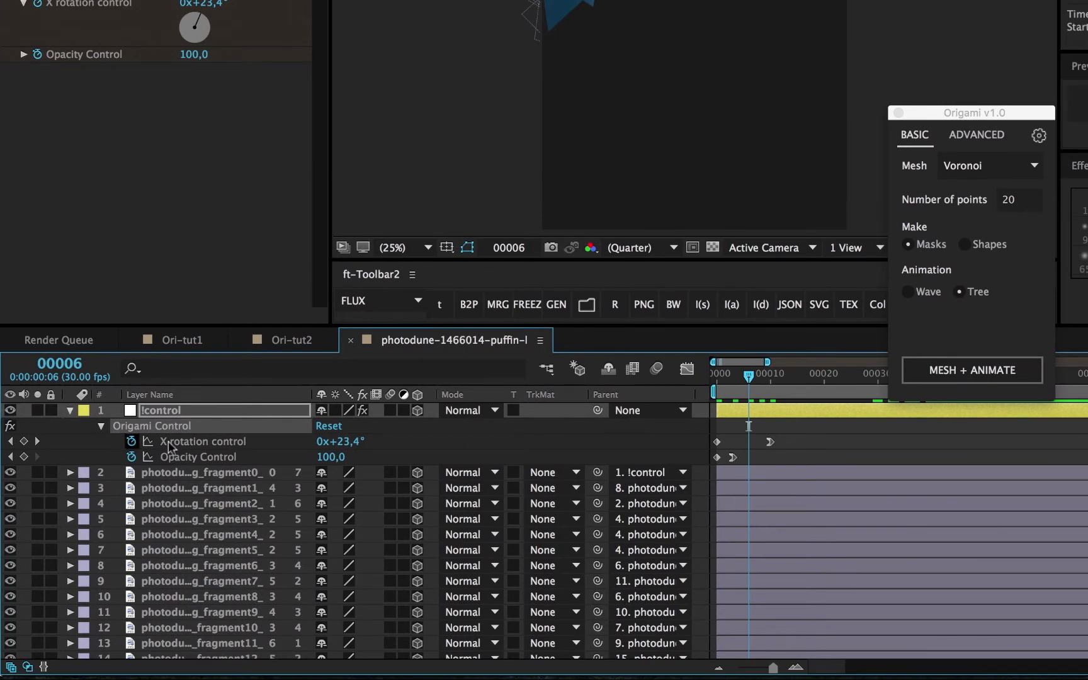
left_click(184, 443)
left_click(23, 441)
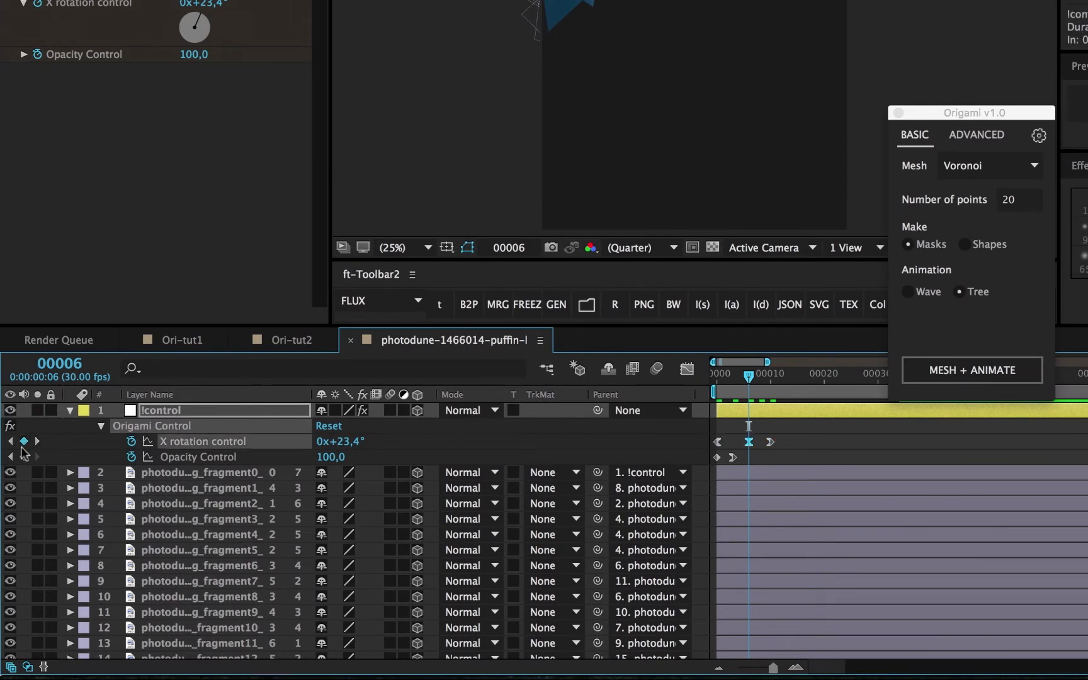
left_click(328, 443)
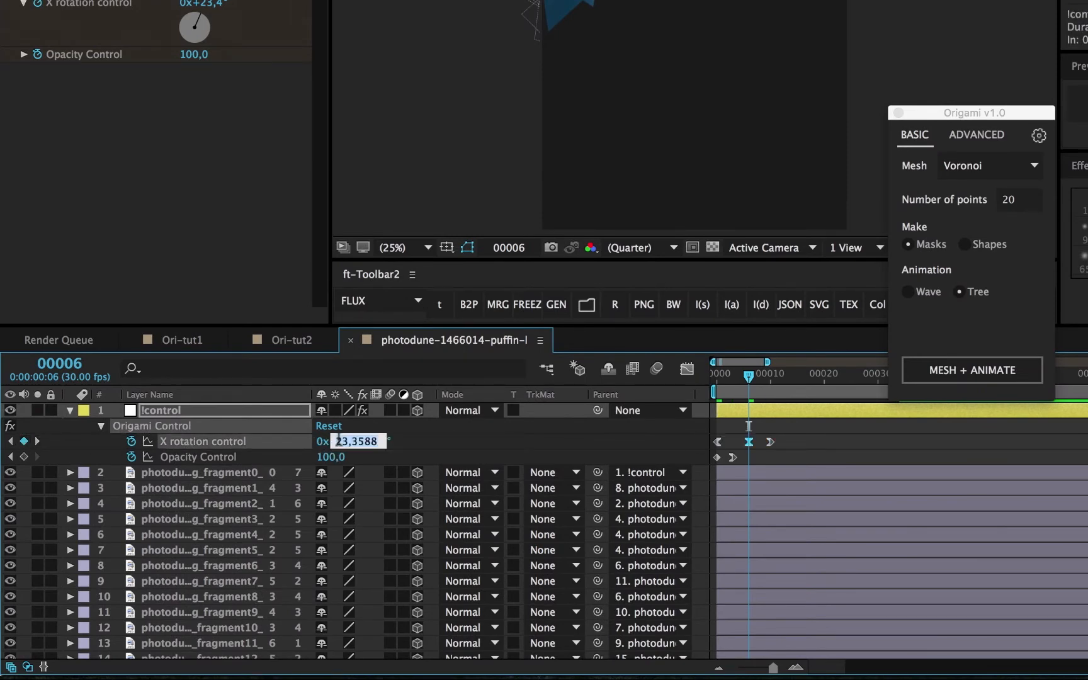
type("-5")
key("Return")
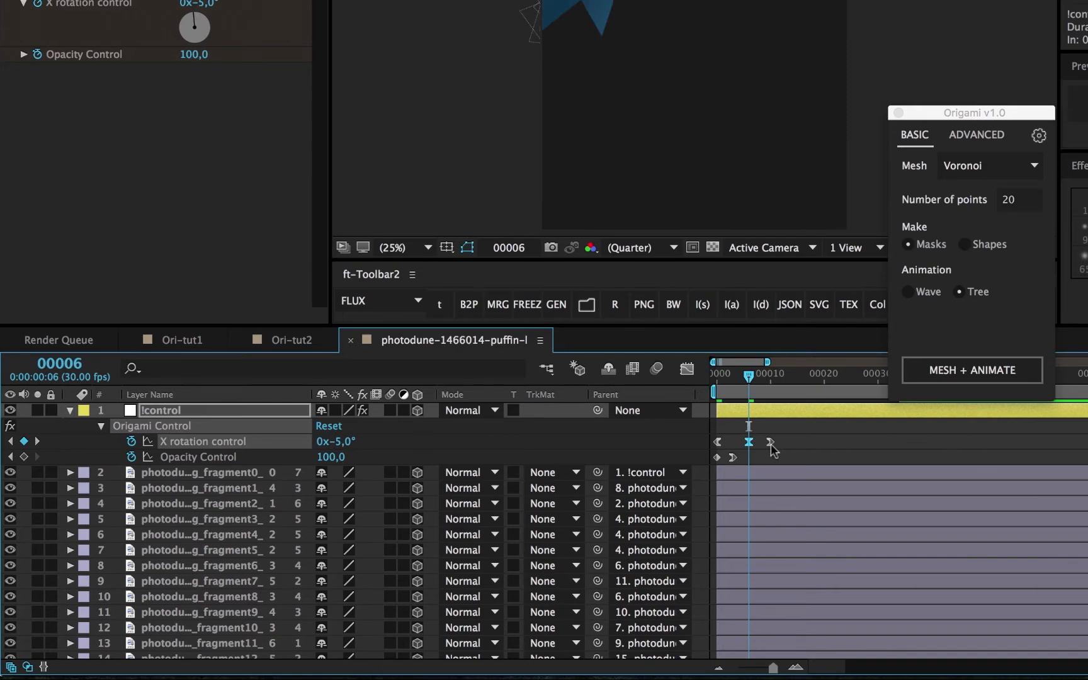
left_click_drag(771, 444, 813, 443)
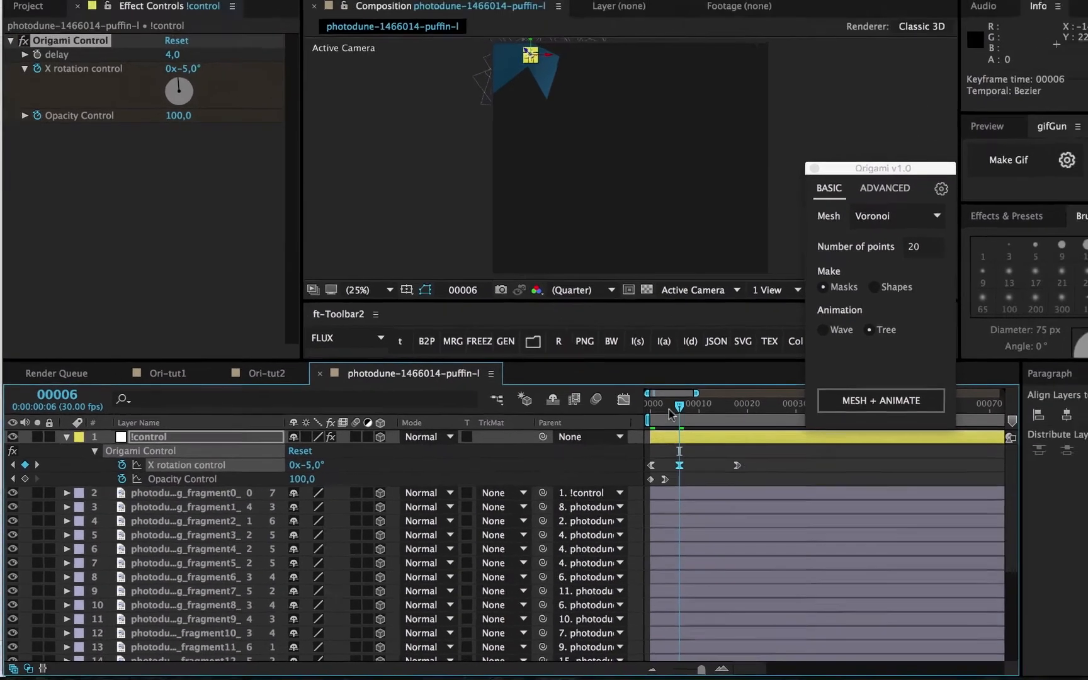
- Preview the fragment animation and end the work area at frame 61
key("space")
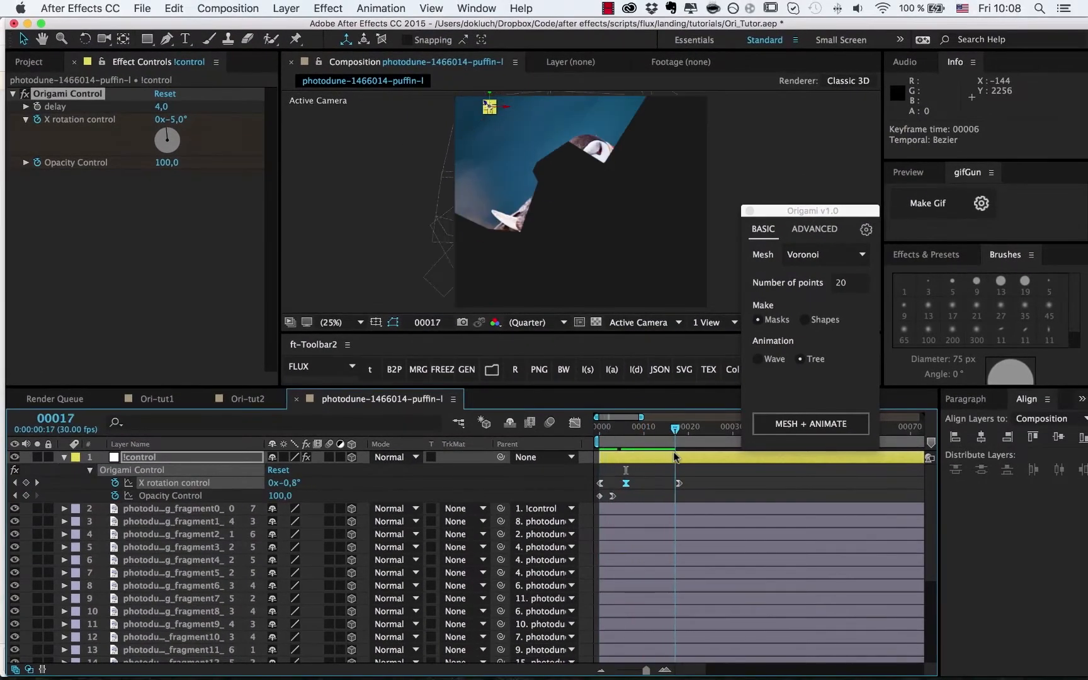
left_click_drag(674, 452, 617, 452)
key("minus")
key("minus")
key("minus")
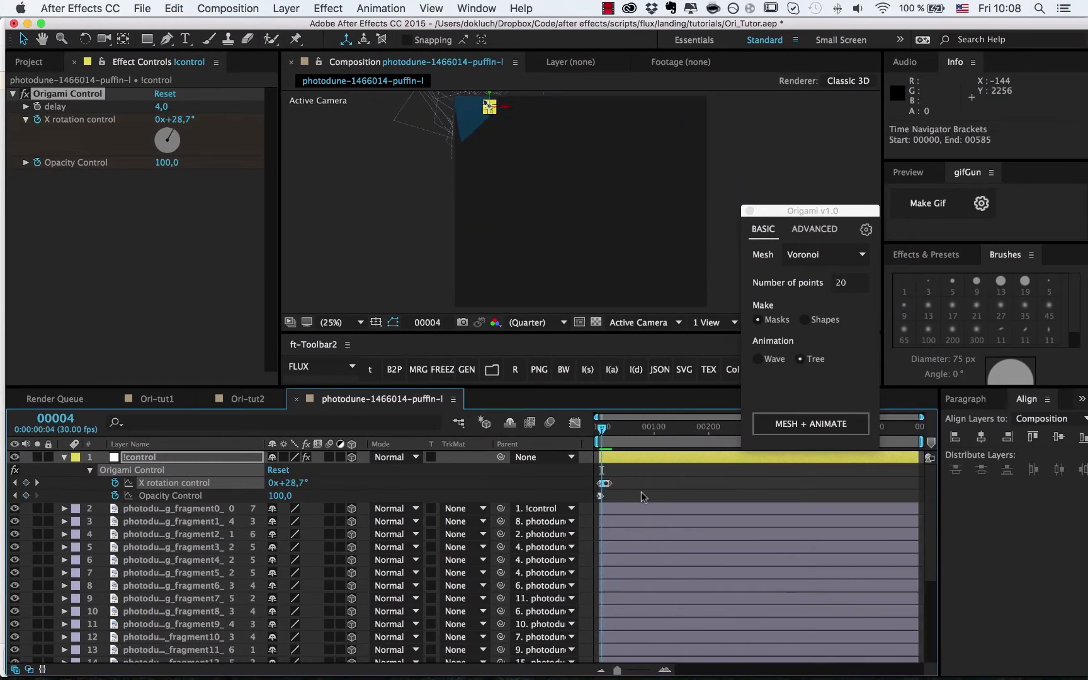
left_click_drag(696, 426, 699, 429)
key("n")
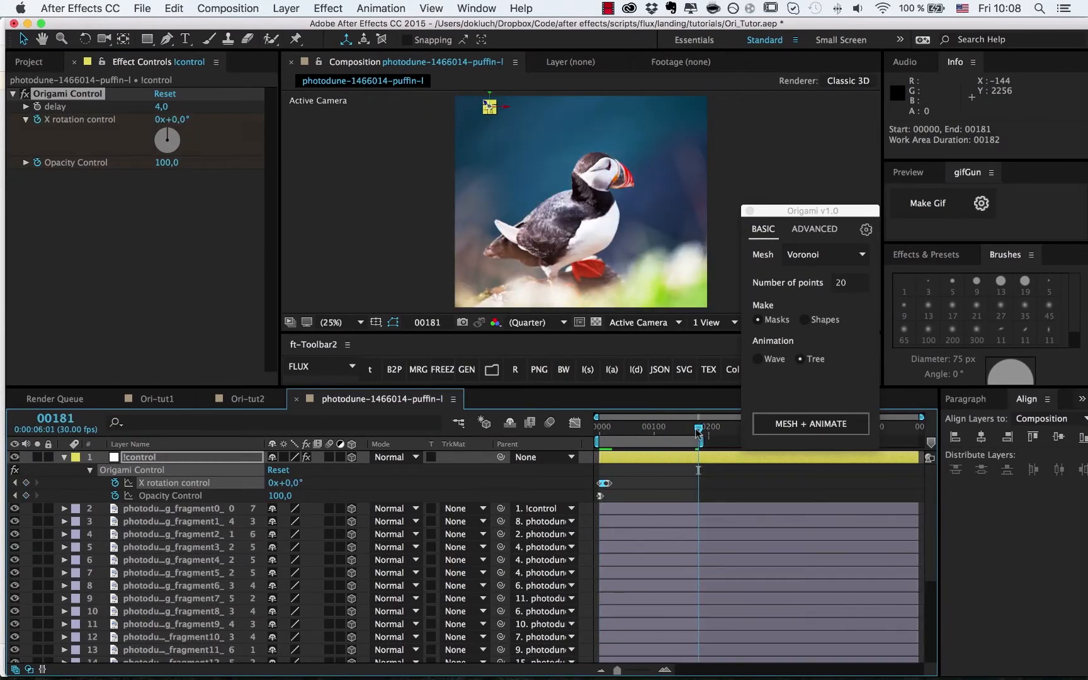
key("space")
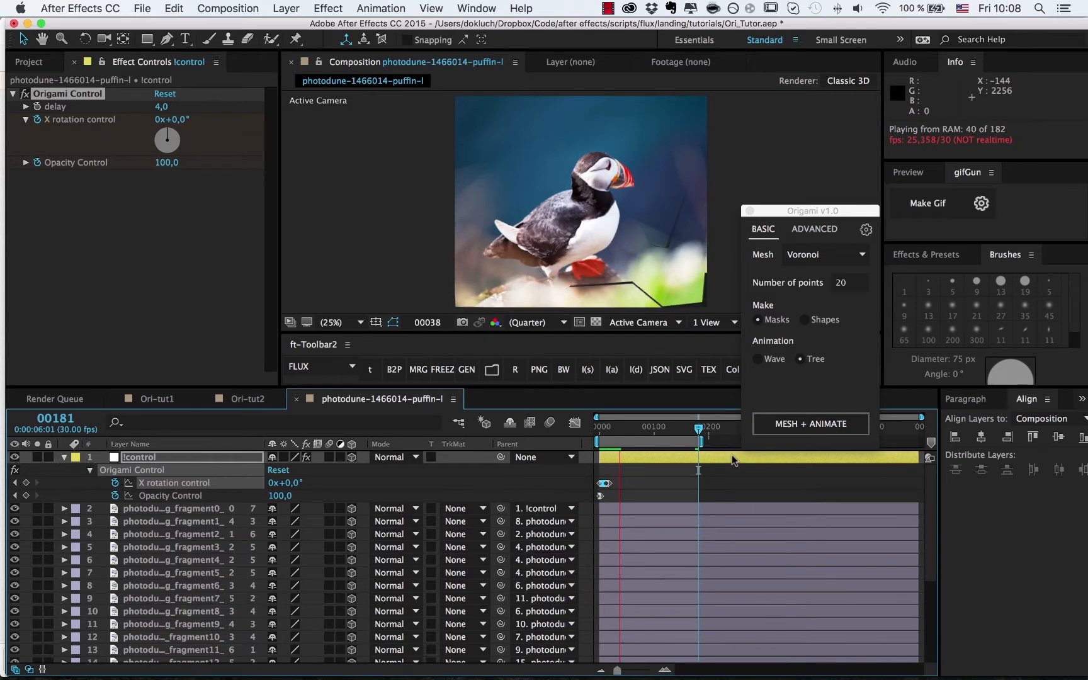
key("space")
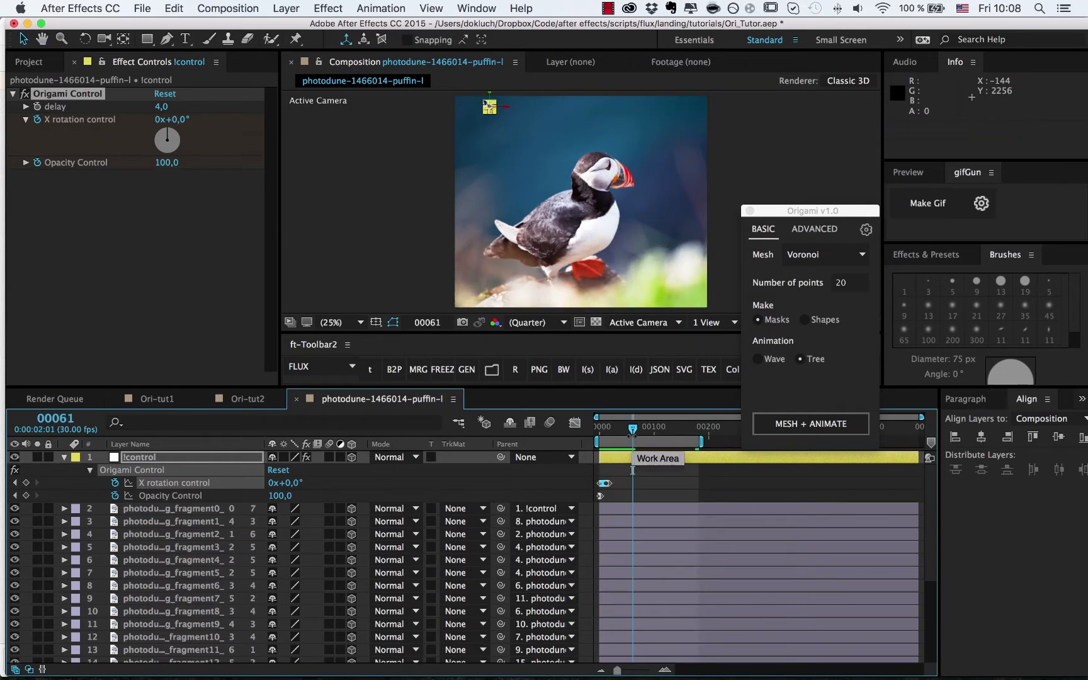
key("n")
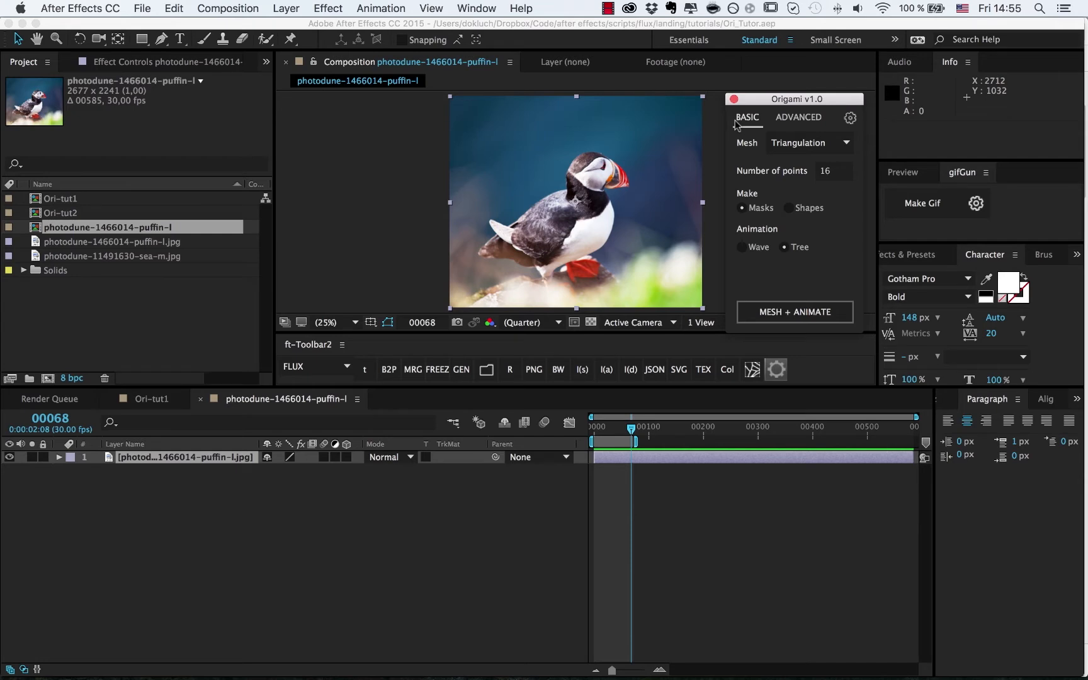
- Set Origami's mesh type to Squares in the Advanced options
left_click(781, 118)
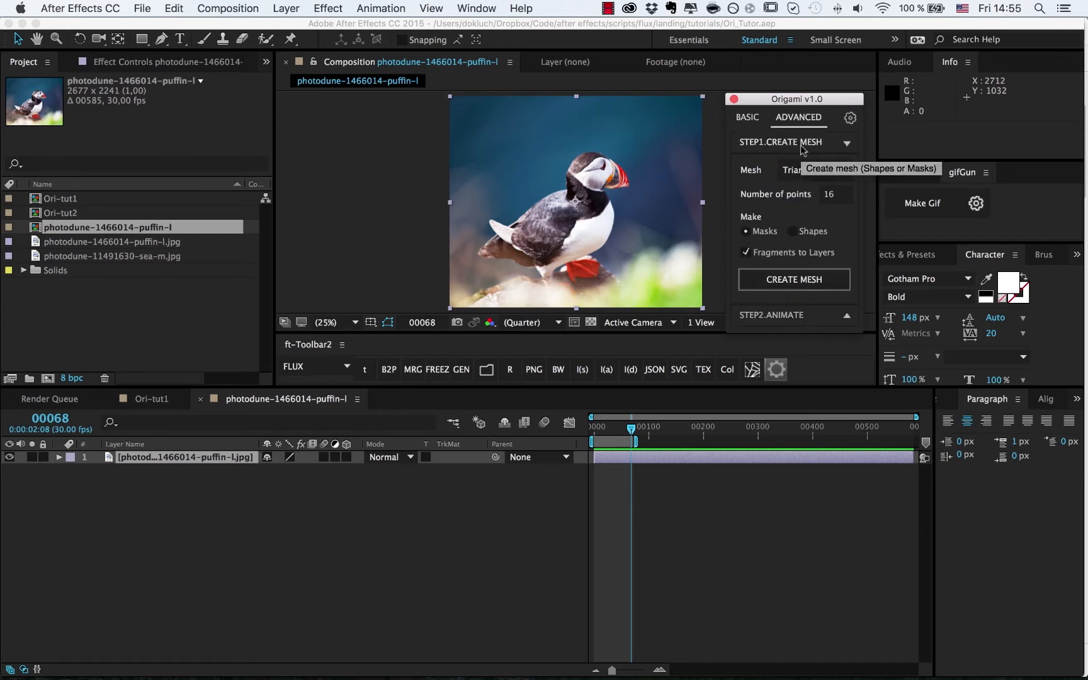
left_click(799, 324)
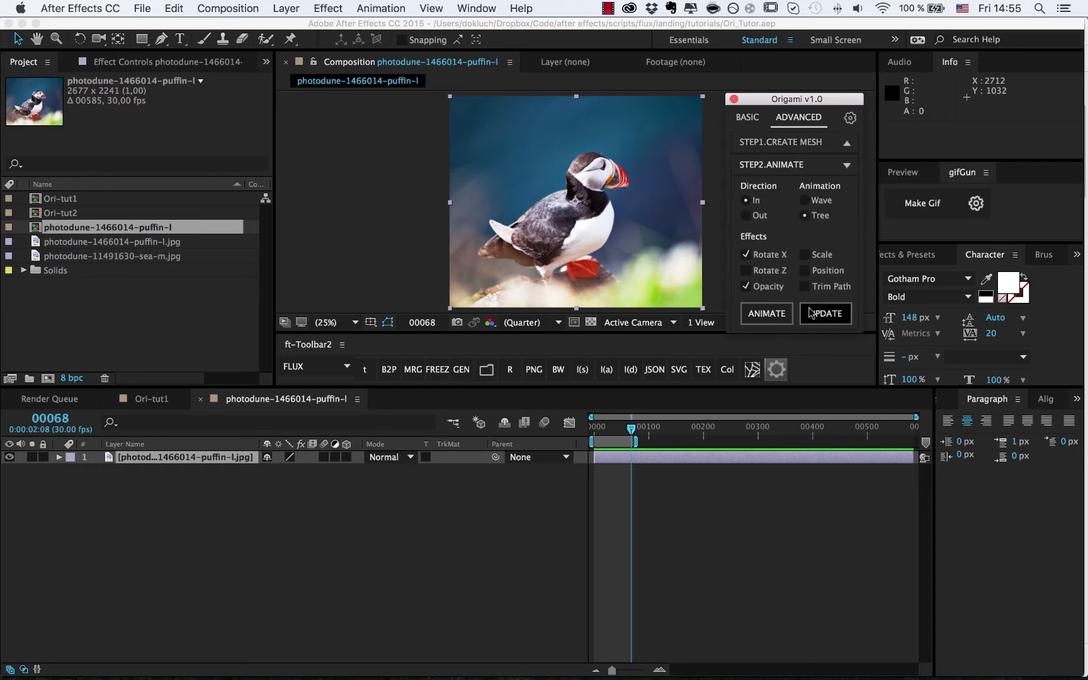
left_click(790, 147)
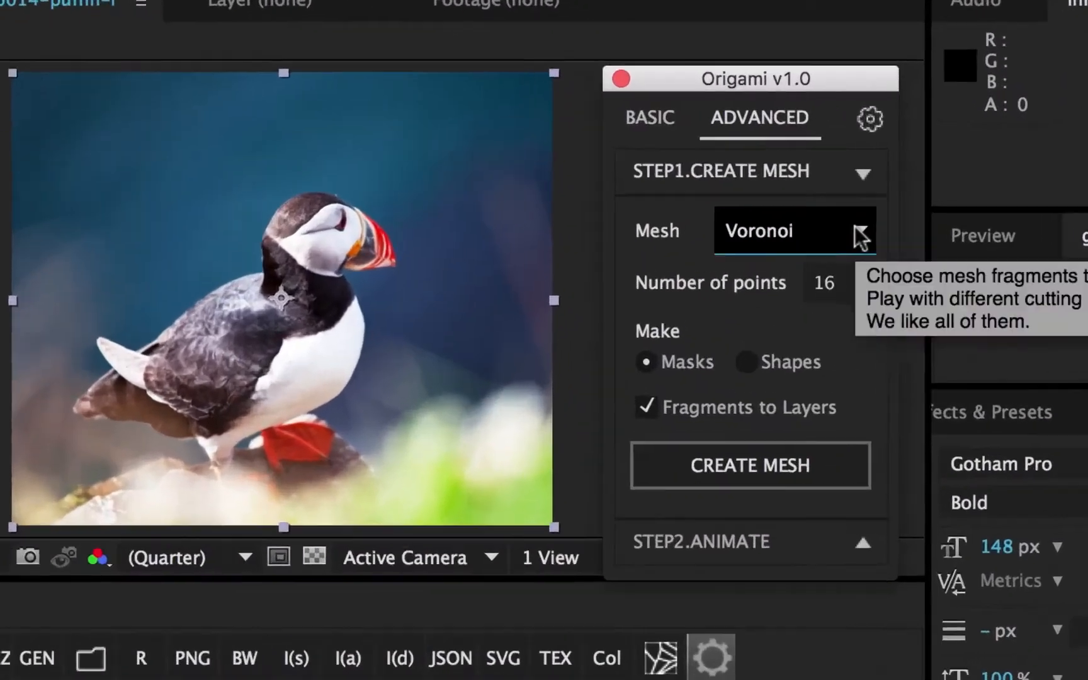
left_click(860, 237)
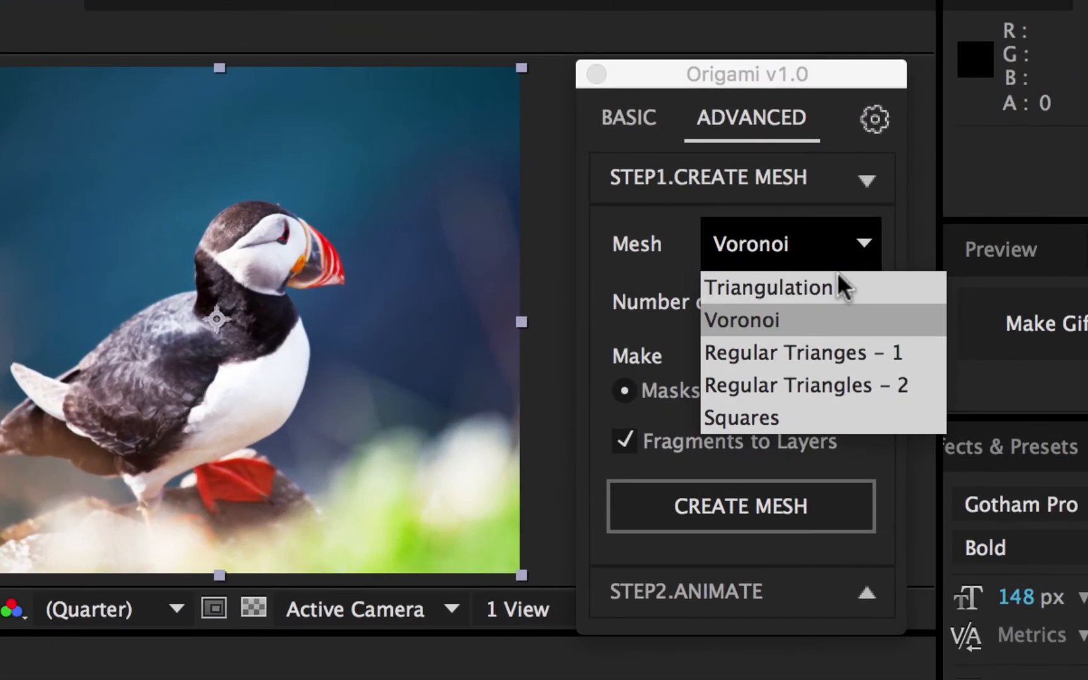
left_click(819, 407)
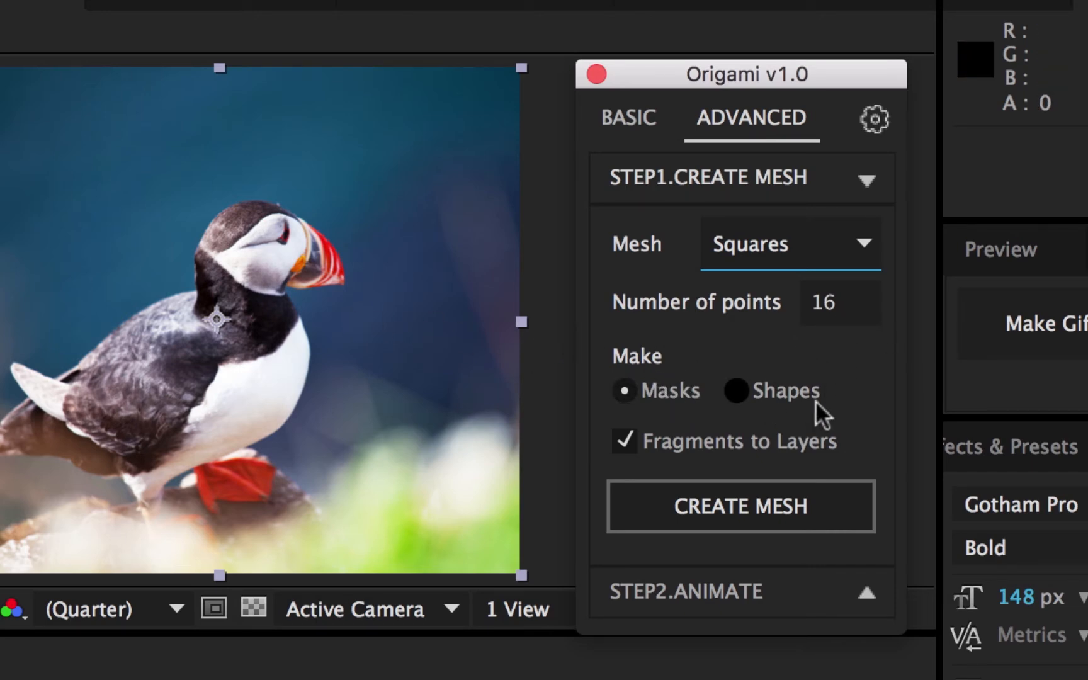
- Turn off Fragments to Layers and create the square mesh on the puffin photo layer
left_click(623, 441)
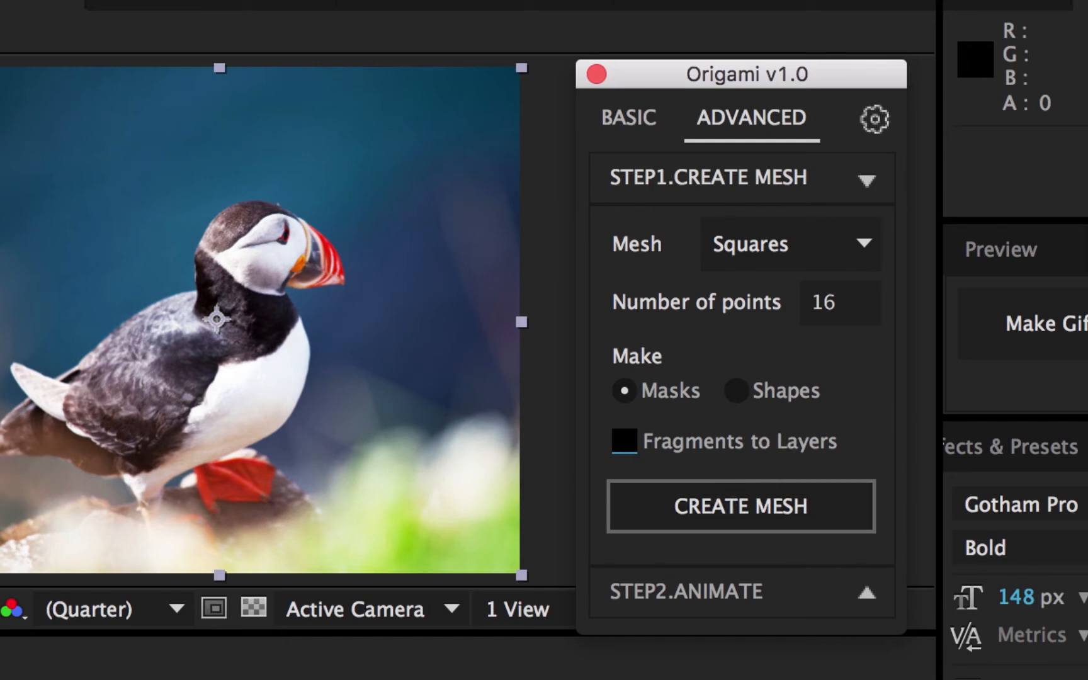
left_click(622, 677)
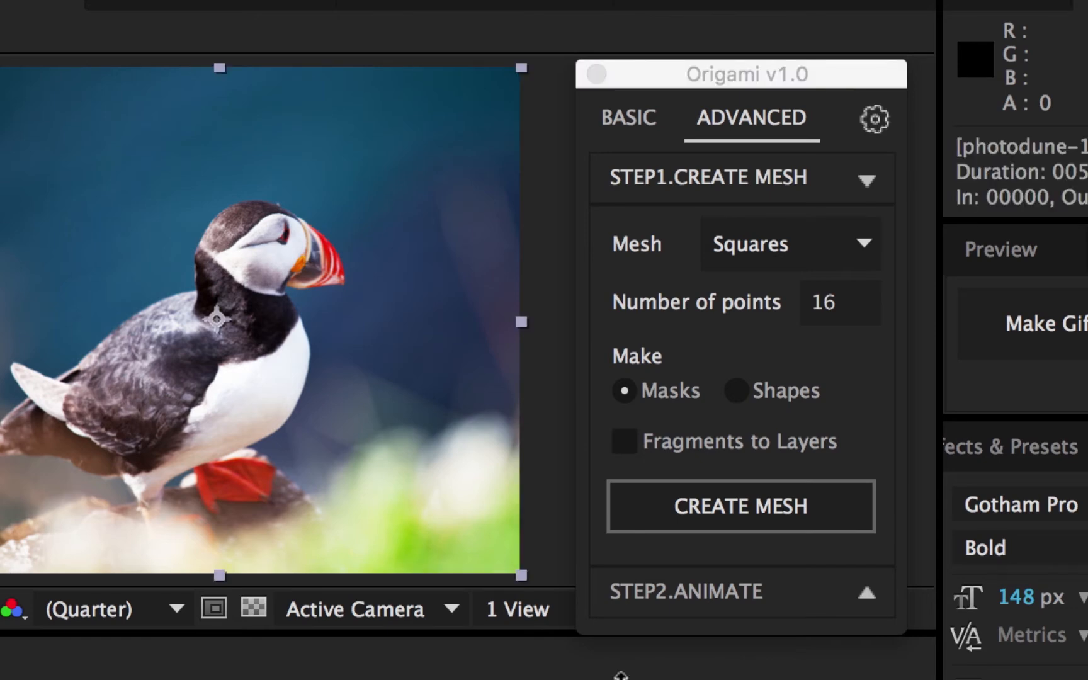
left_click(686, 516)
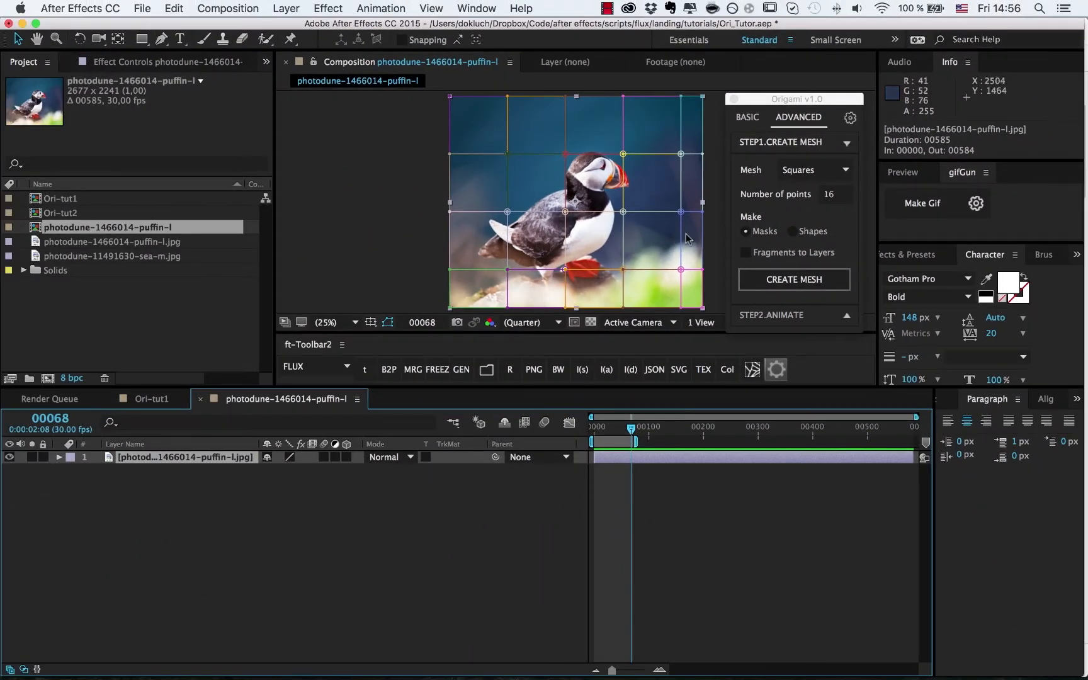
- Undo the single-layer mesh and recreate it with Fragments to Layers enabled
key("super+z")
left_click(793, 253)
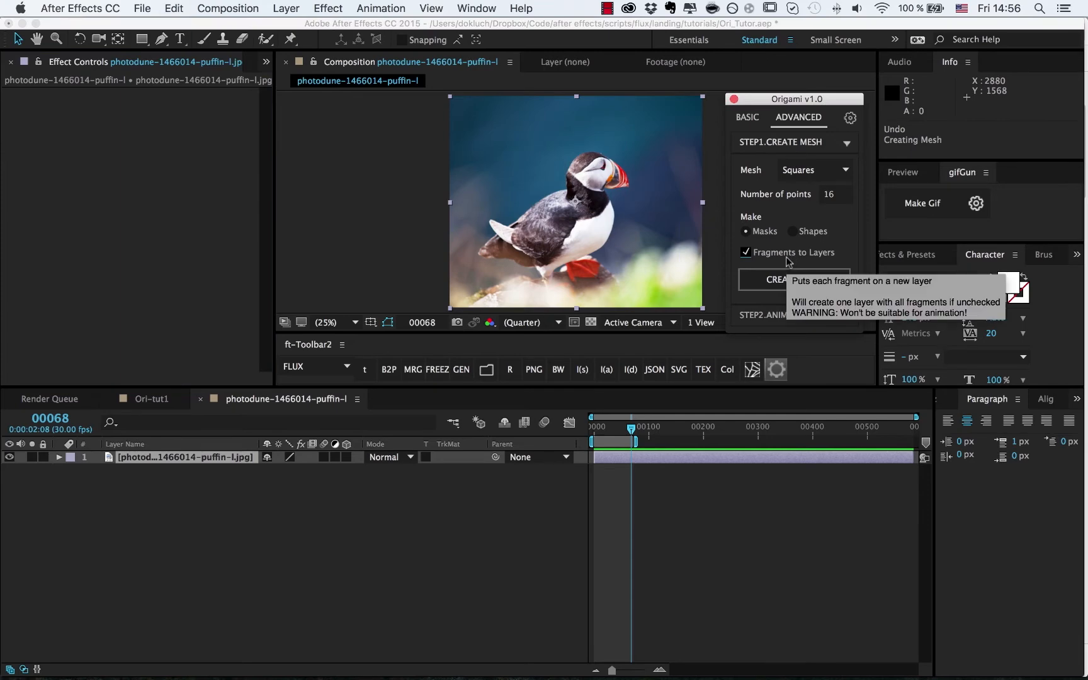
left_click(833, 287)
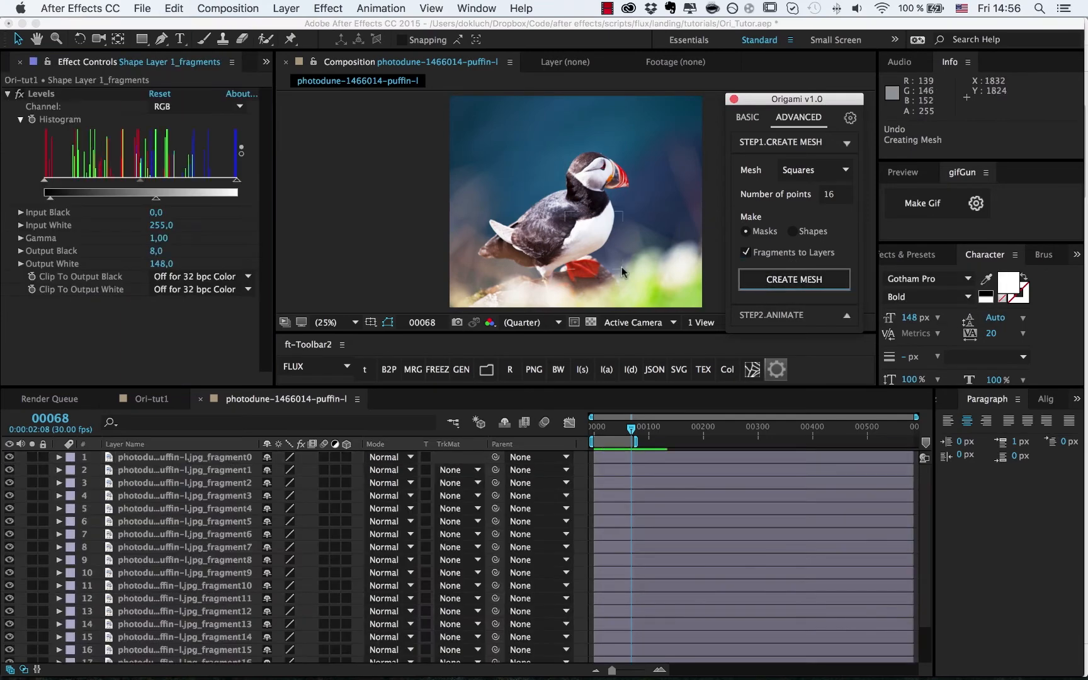
- Select several square fragments in the viewer, including the one over the puffin's head
left_click(614, 231)
left_click(643, 129)
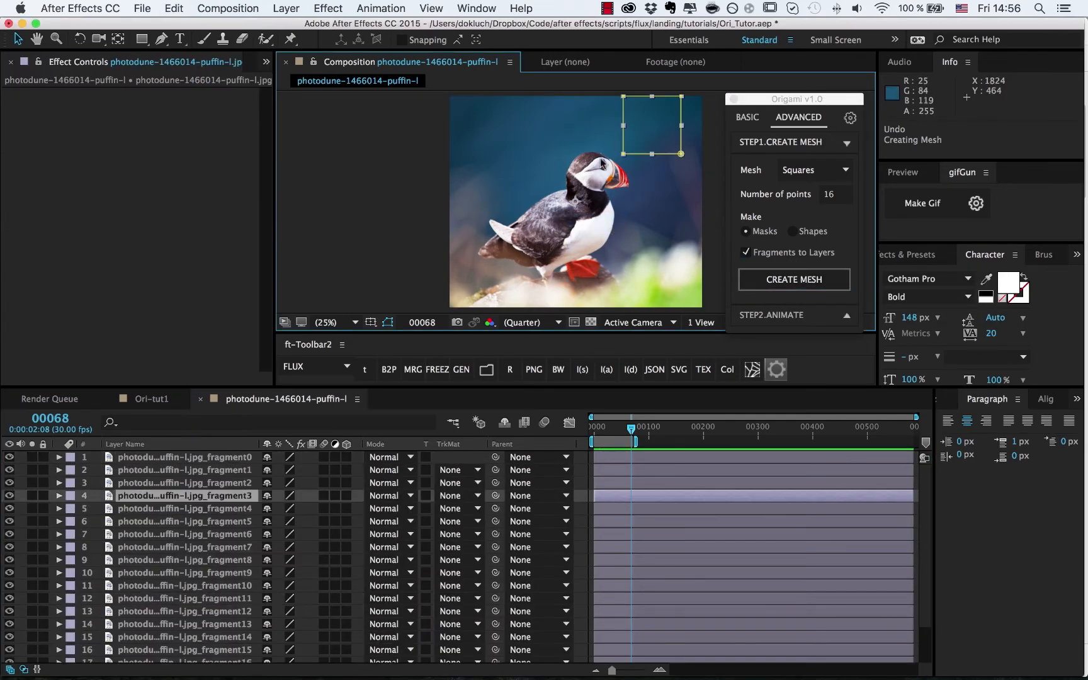
left_click(597, 194)
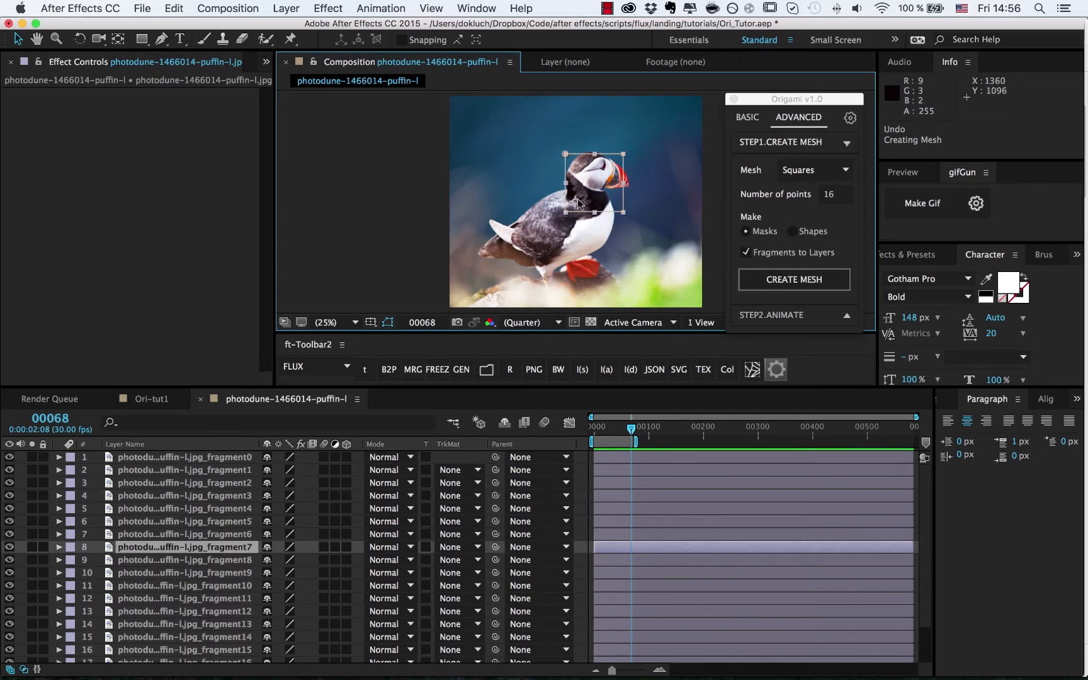
left_click(797, 318)
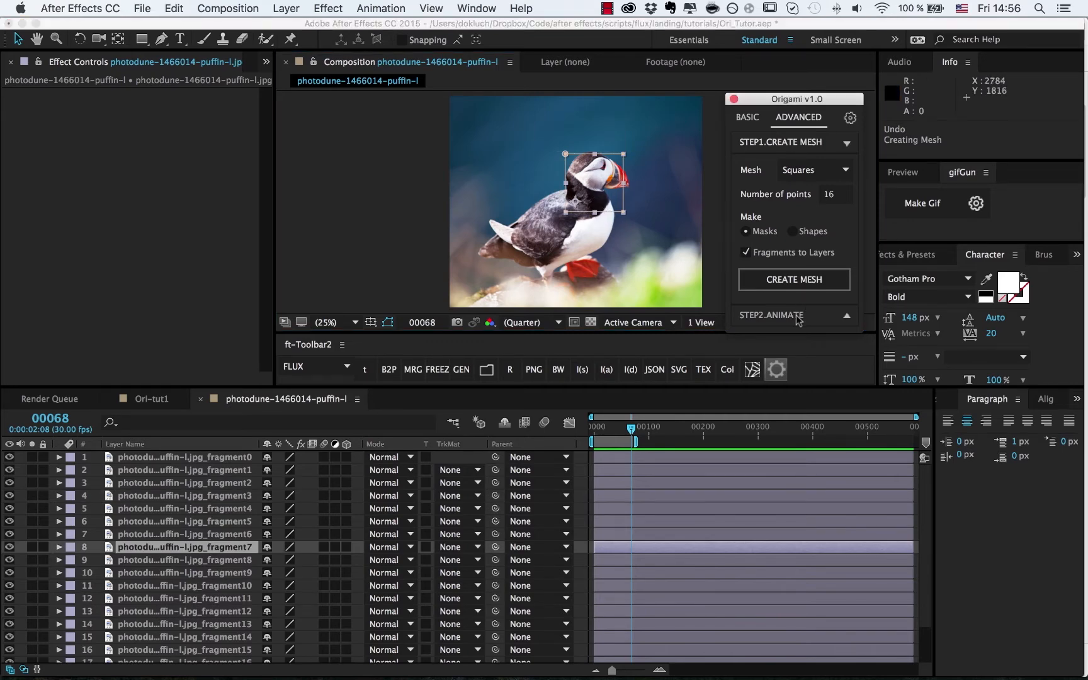
- Animate the square fragments Out in a Tree pattern with Rotate X and Opacity
left_click(798, 318)
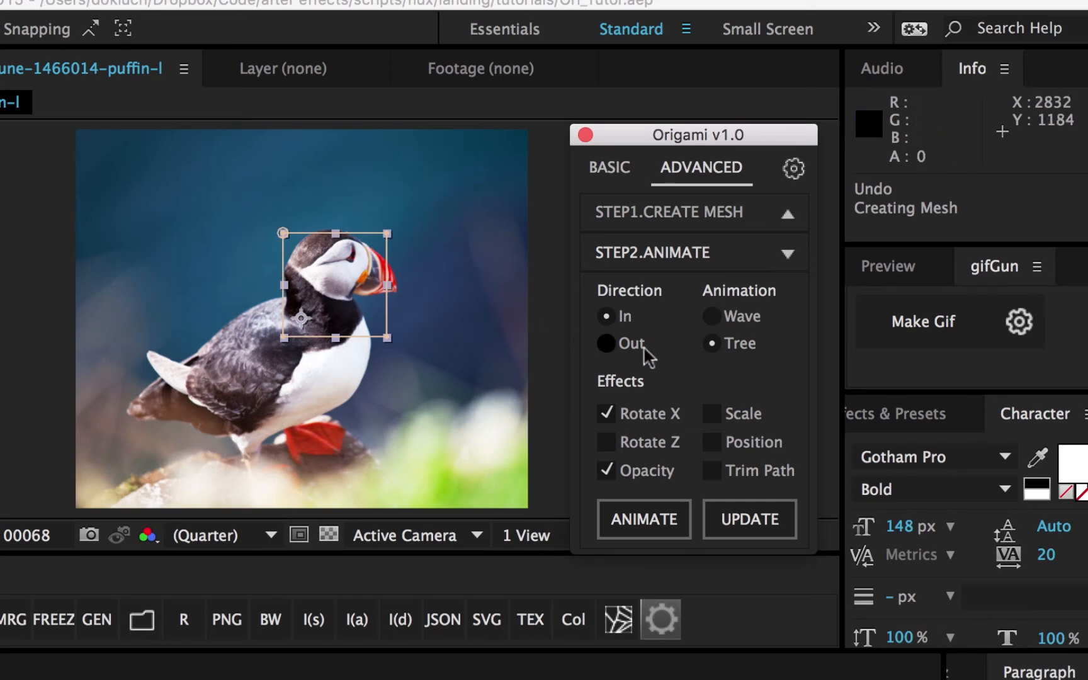
left_click(626, 345)
left_click(711, 343)
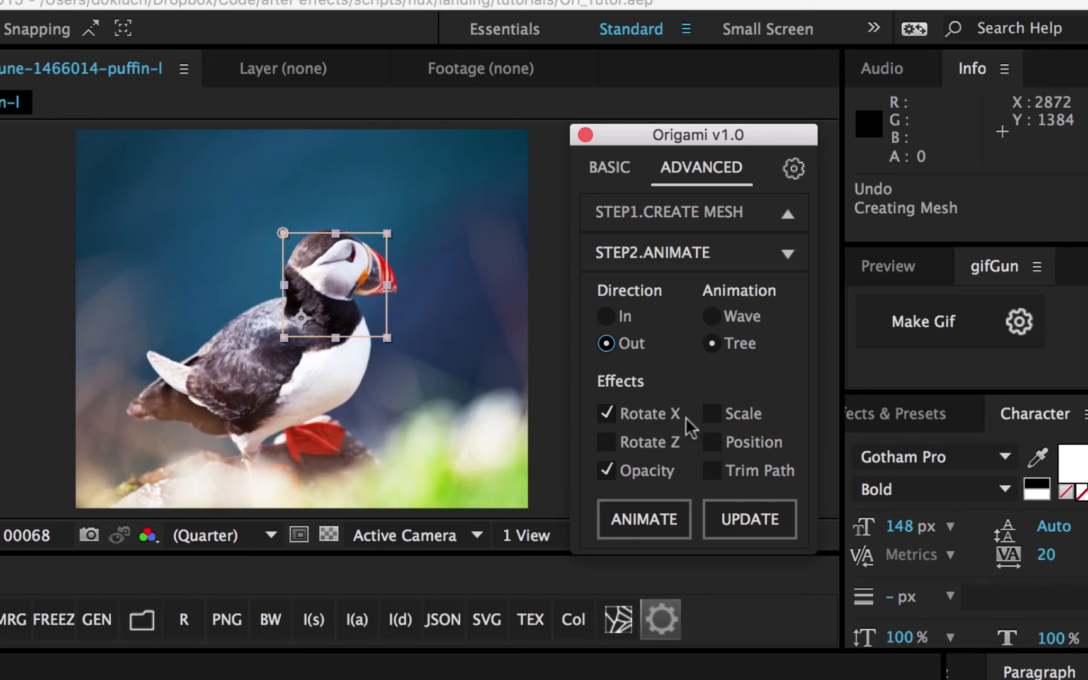
left_click(663, 524)
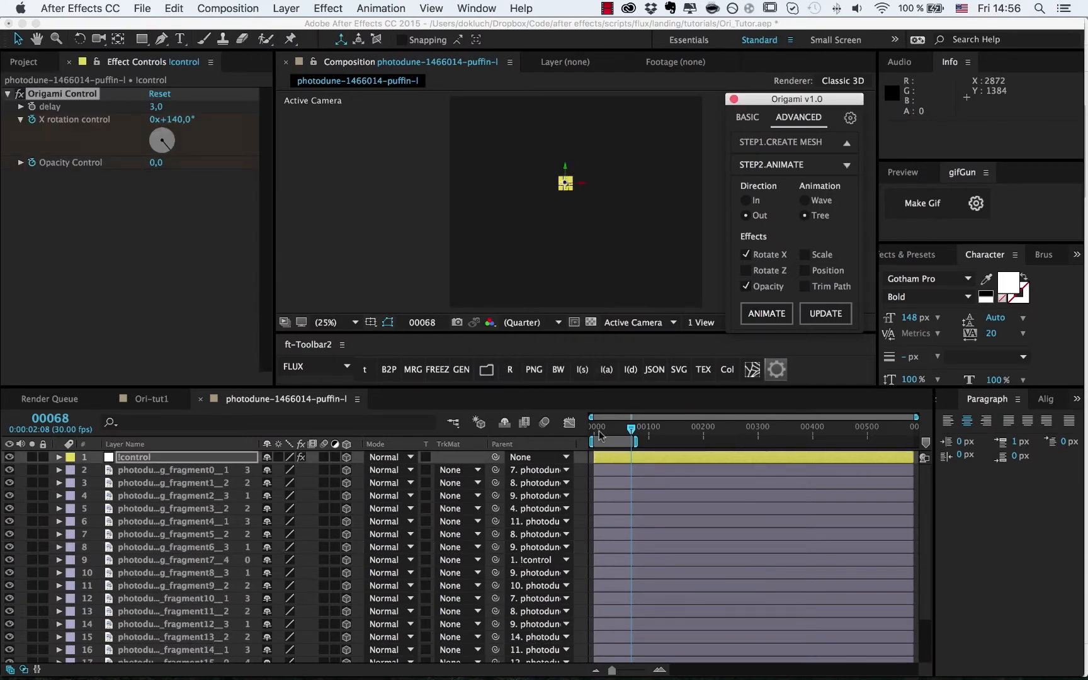
- Preview the fragments folding away, then pick the body fragment (fragment12) as the starting piece
mouse_move(599, 432)
left_mouse_down()
mouse_move(611, 433)
mouse_move(592, 437)
left_mouse_up()
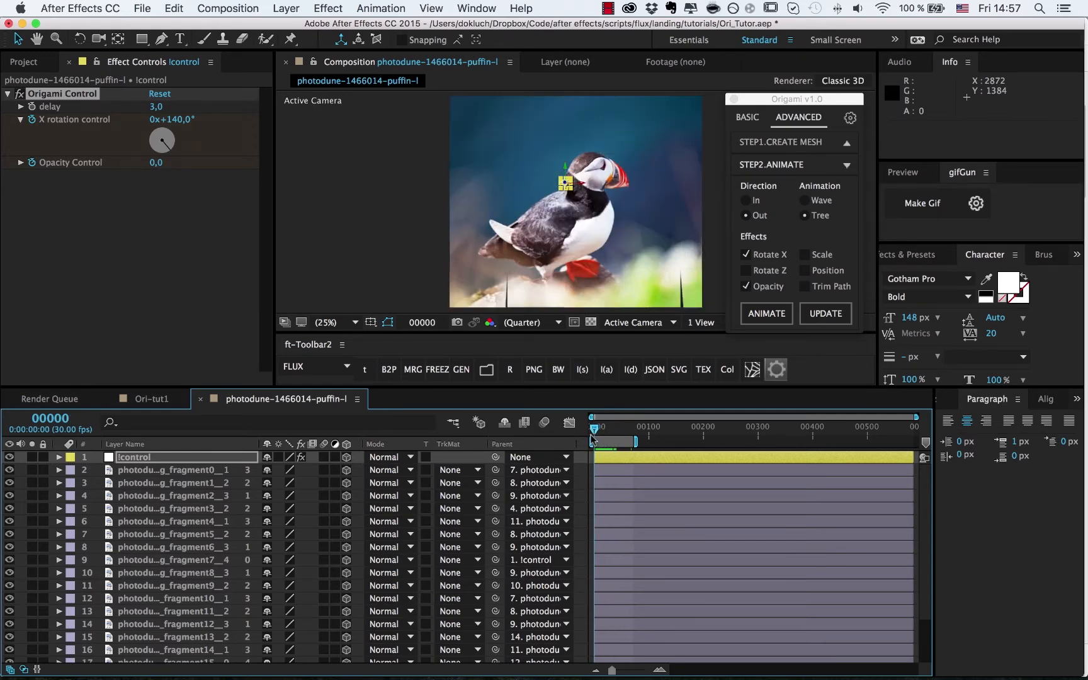
left_click(460, 113)
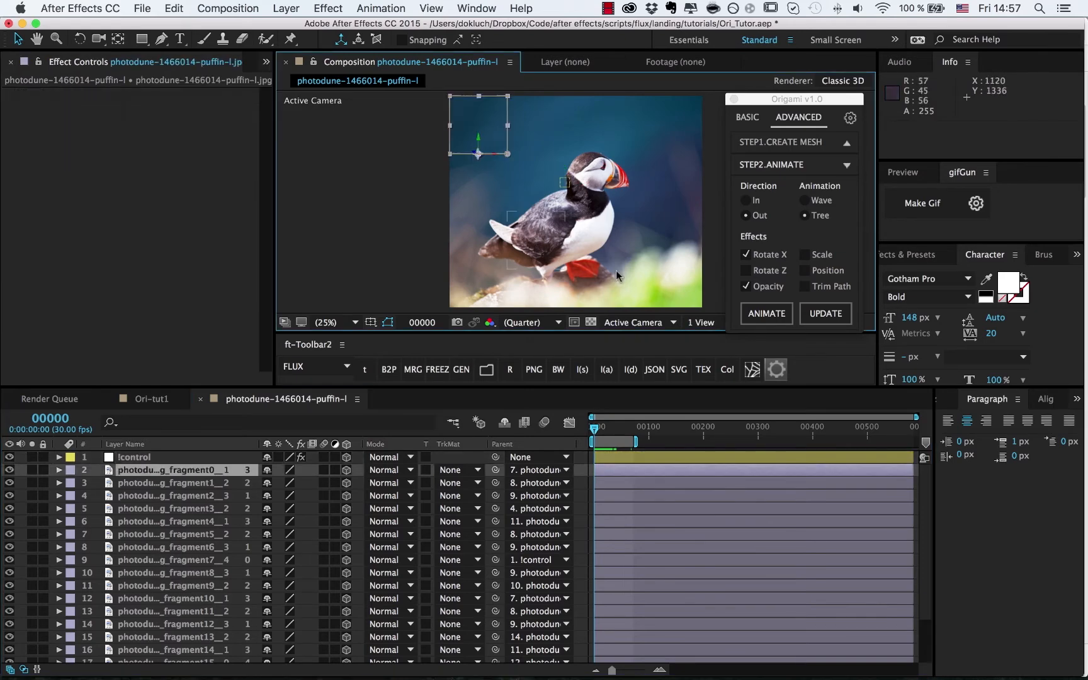
left_click(698, 303, "shift")
left_click(764, 325)
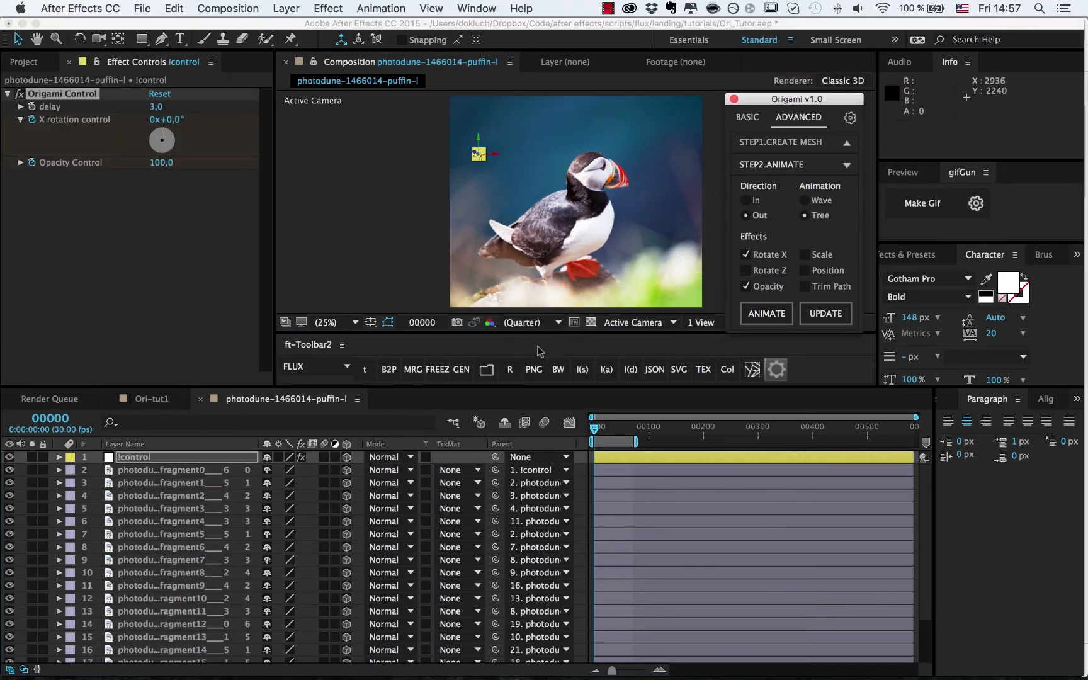
mouse_move(595, 430)
left_mouse_down()
mouse_move(608, 435)
mouse_move(592, 431)
left_mouse_up()
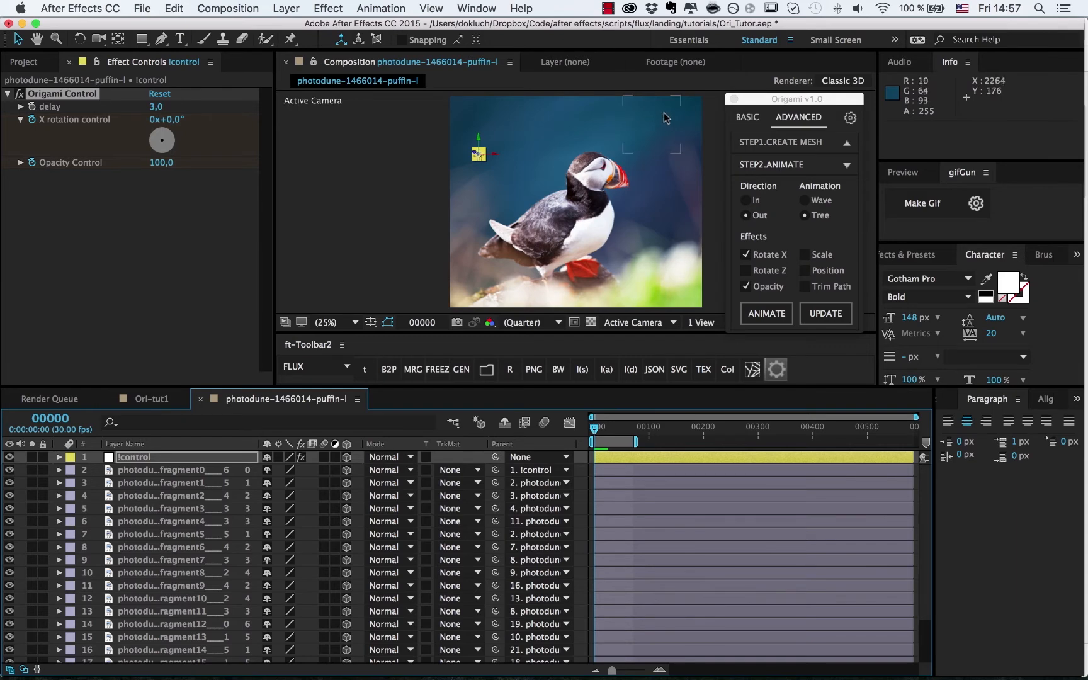
left_click(578, 245)
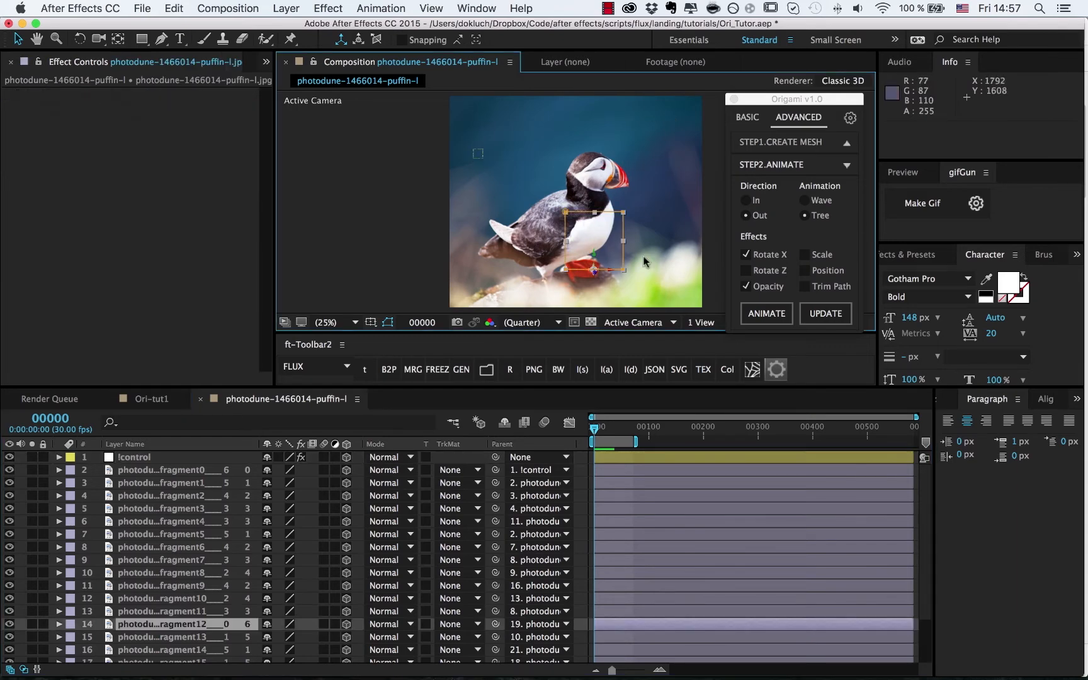
- Rebuild the tree fold-out from the body, then from the head fragment, and disable Rotate X
left_click(767, 314)
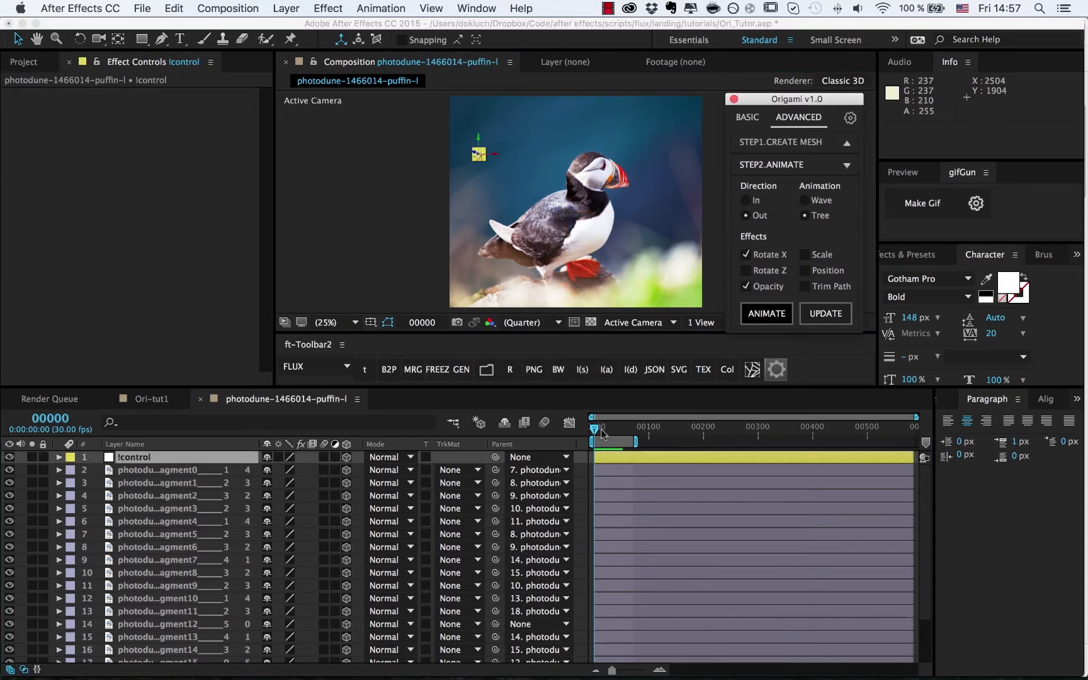
mouse_move(595, 430)
left_mouse_down()
mouse_move(609, 431)
mouse_move(594, 431)
left_mouse_up()
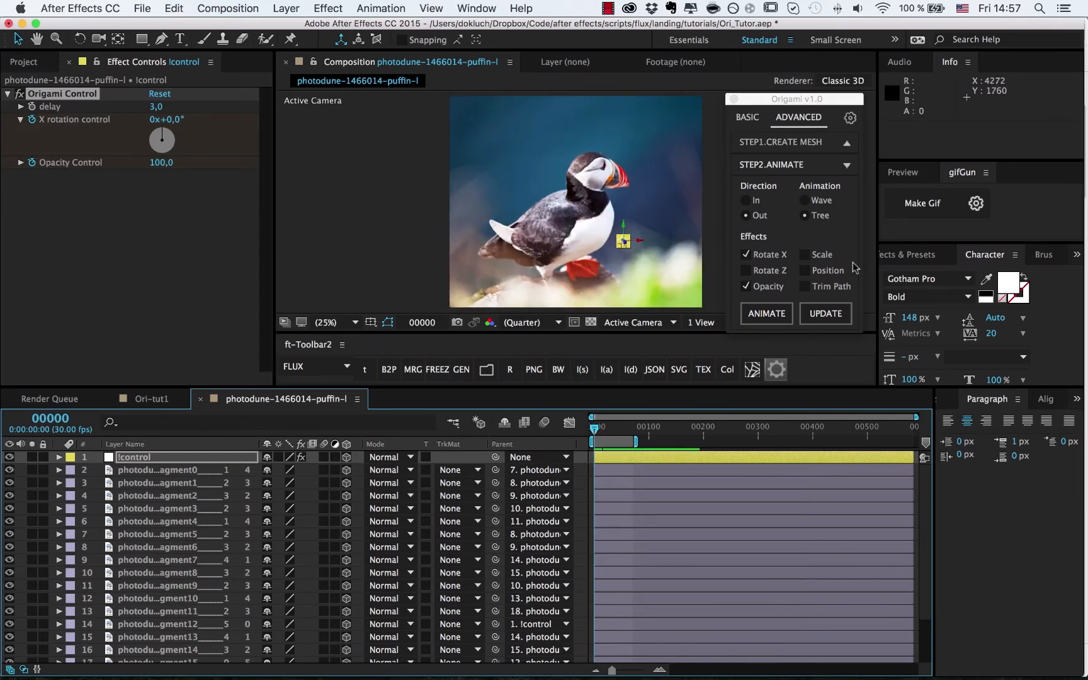
left_click(593, 187)
left_click(766, 313)
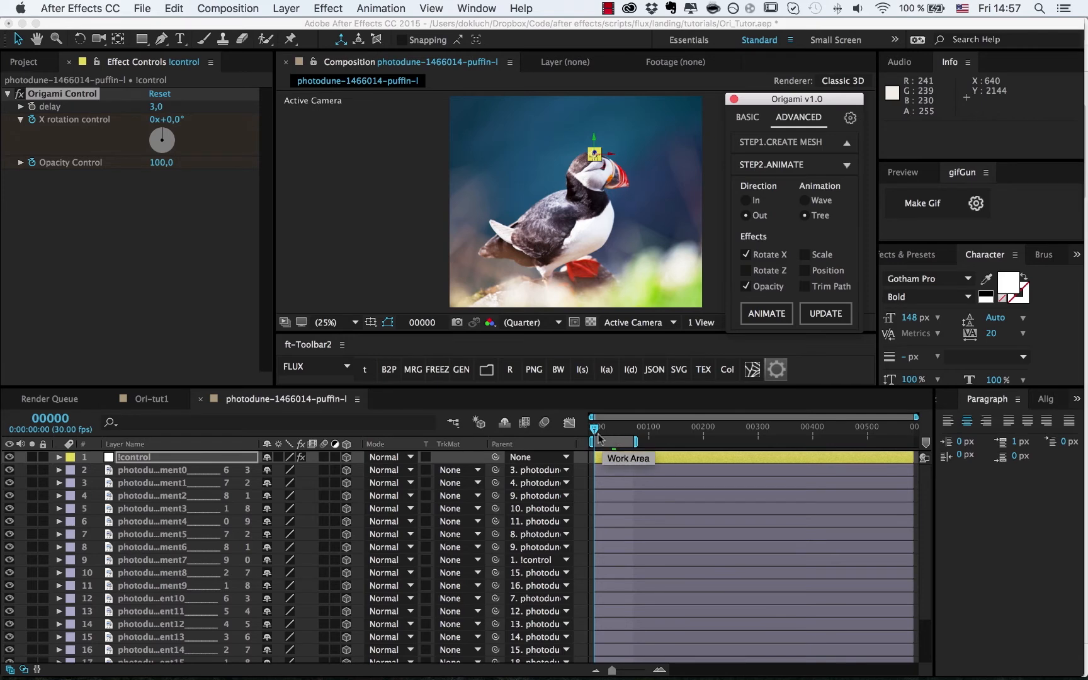
mouse_move(594, 429)
left_mouse_down()
mouse_move(614, 433)
mouse_move(594, 433)
left_mouse_up()
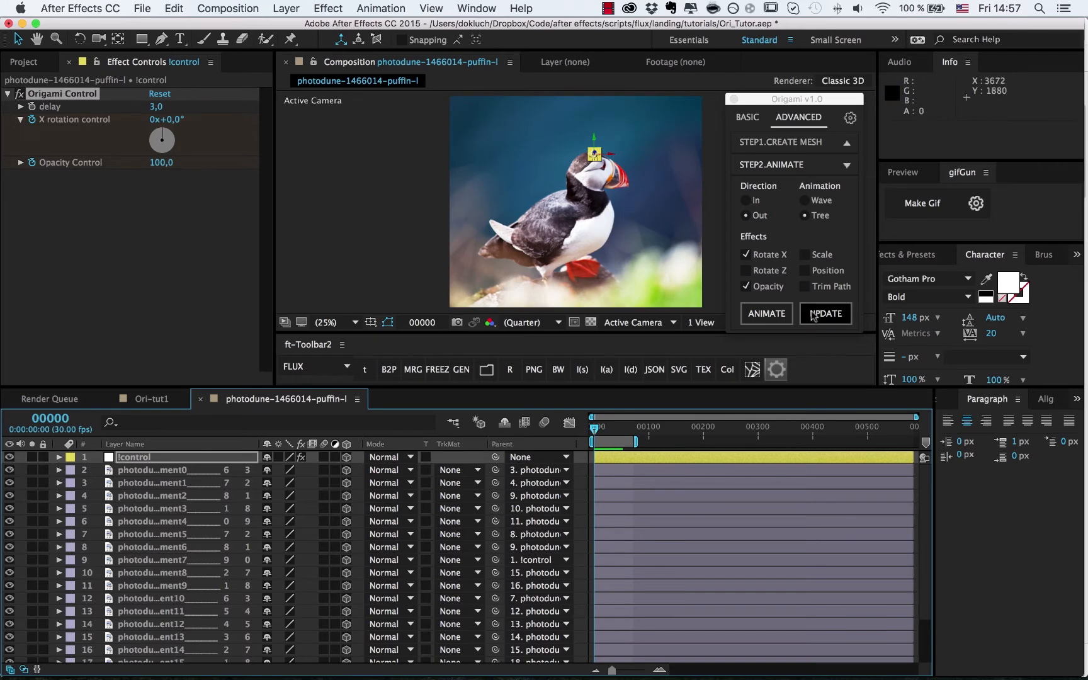
left_click(767, 255)
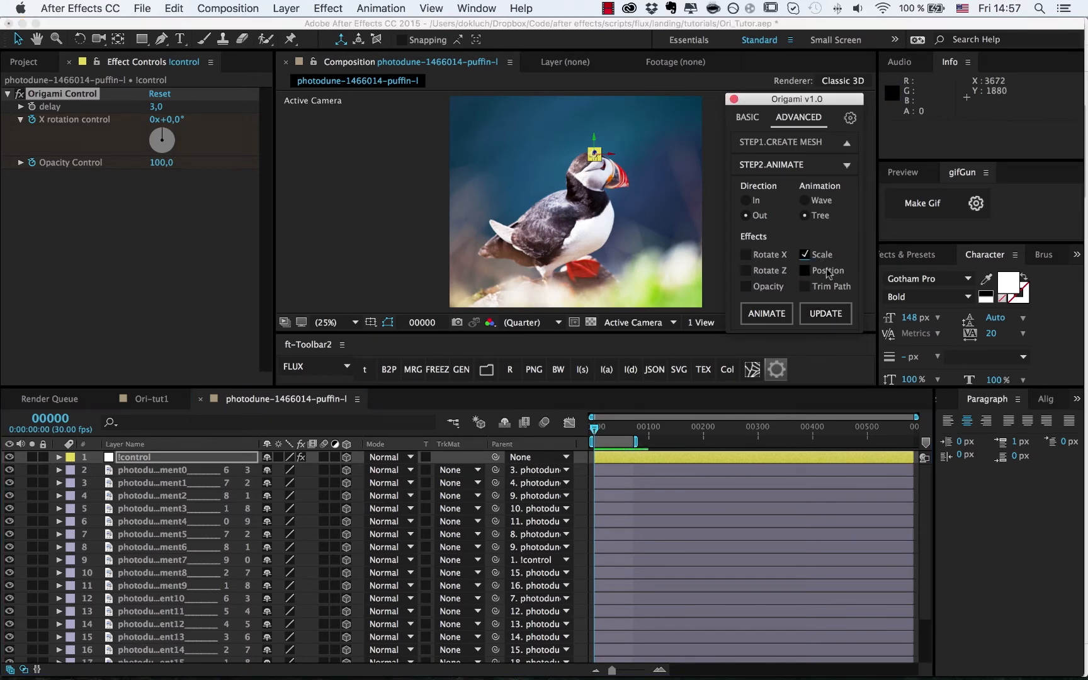
- Update the Origami animation to use scale instead of rotation and opacity, and preview the shrinking puffin
left_click(827, 320)
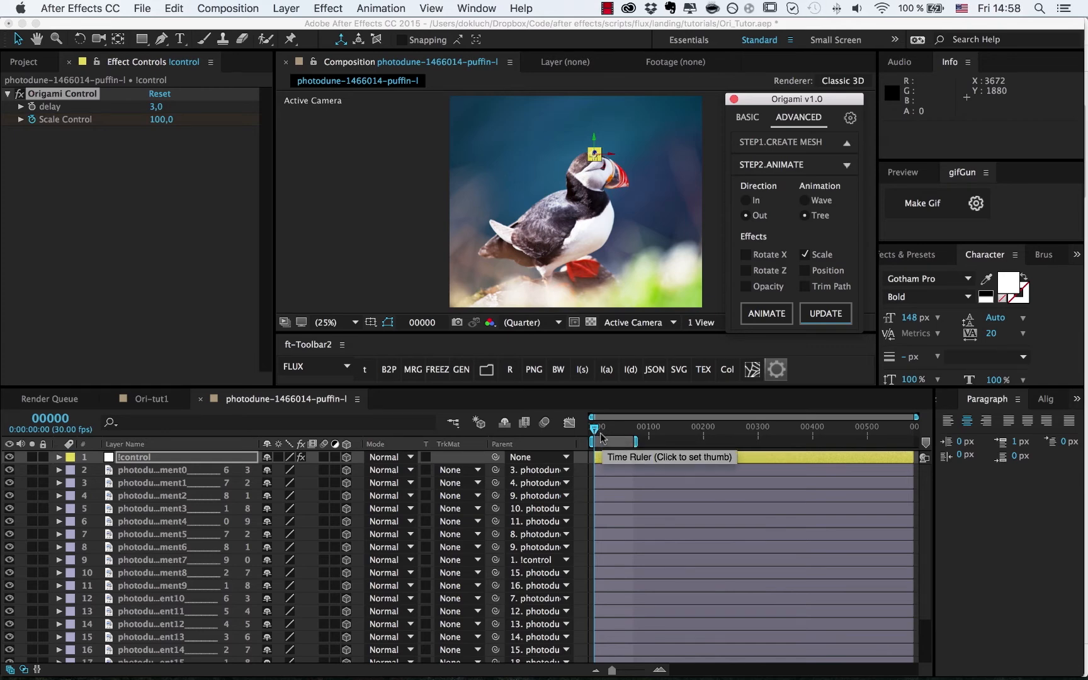
left_click(641, 458)
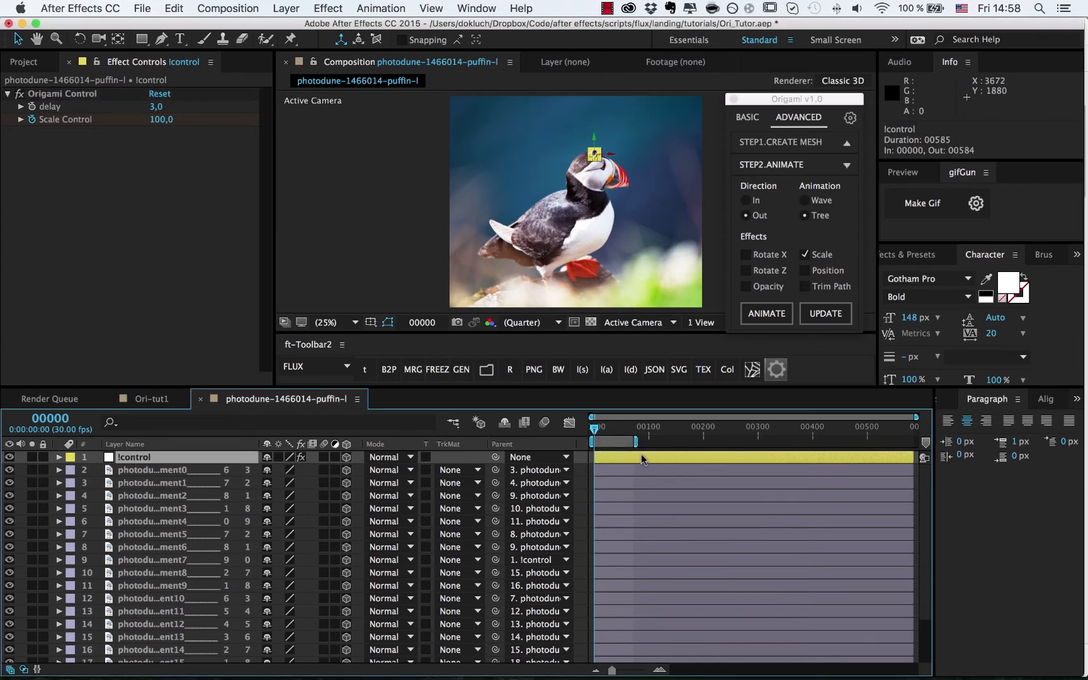
left_click(602, 431)
mouse_move(602, 432)
left_mouse_down()
mouse_move(617, 434)
mouse_move(592, 432)
left_mouse_up()
- Add Position to the fragment animation, update it, and preview the puffin breaking apart
left_click(813, 273)
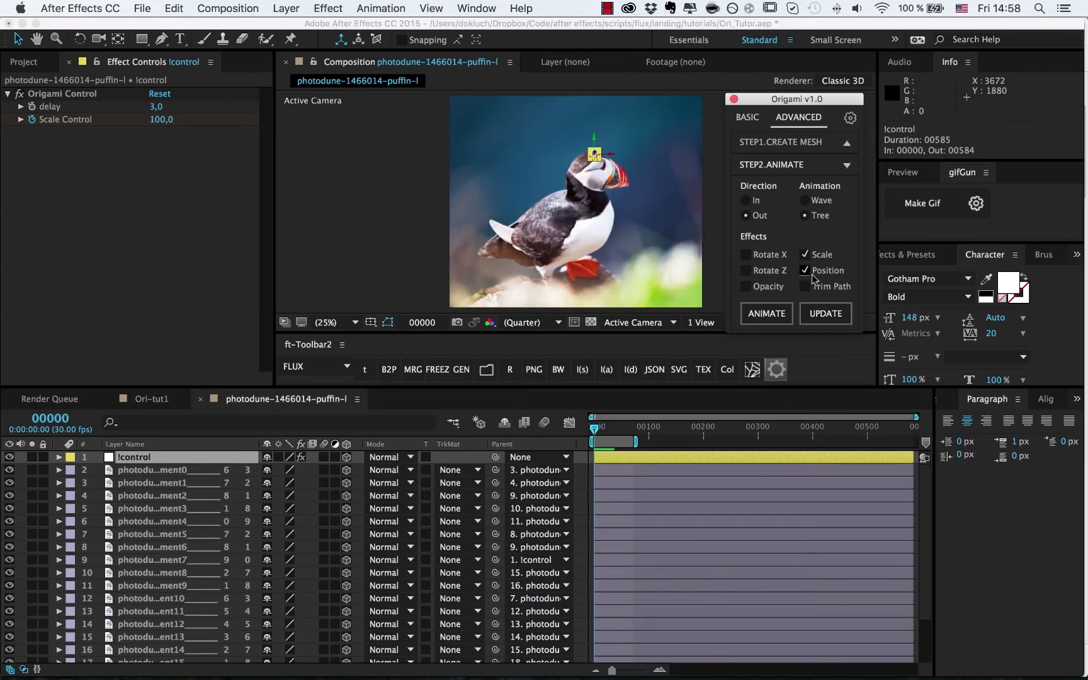
left_click(826, 314)
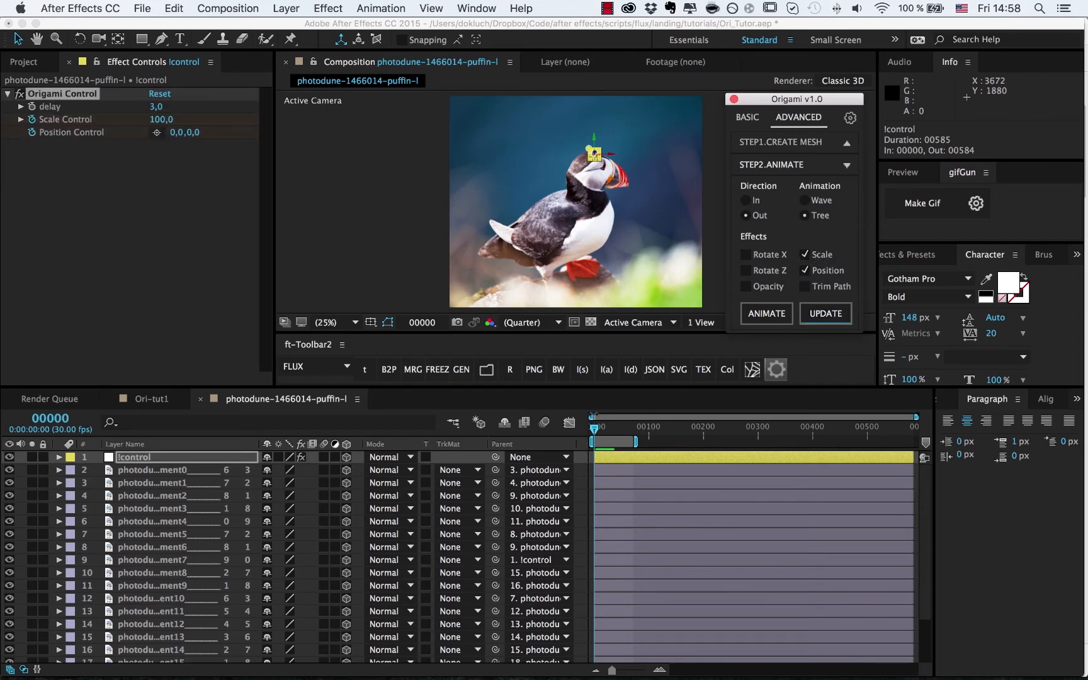
left_click_drag(596, 430, 618, 430)
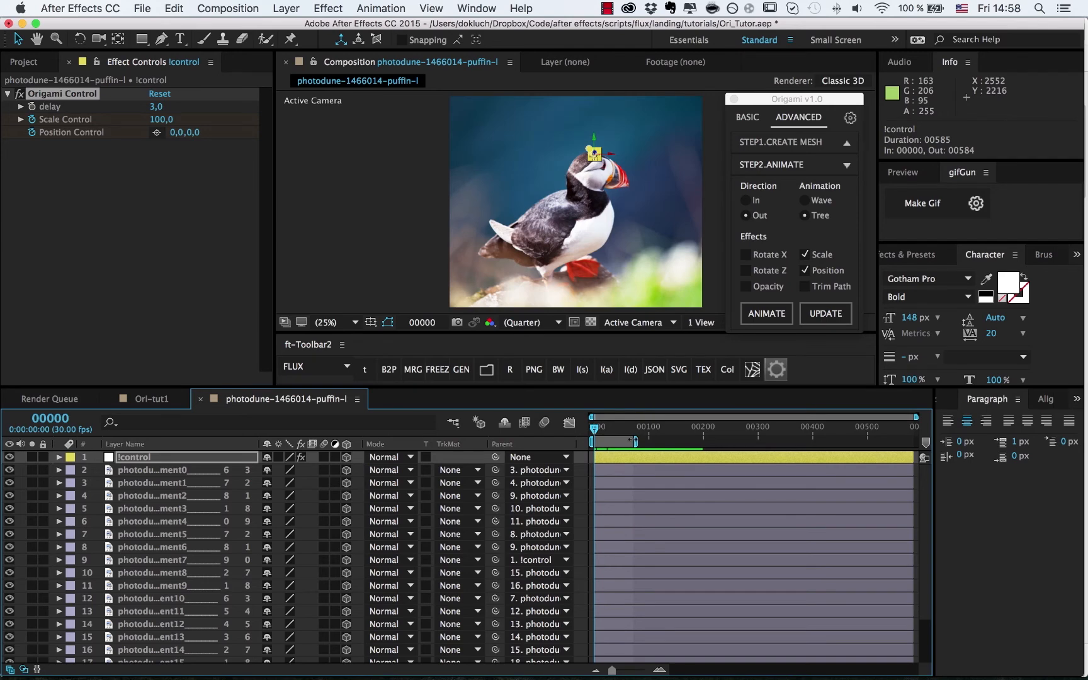
- Pre-compose all 21 fragment and control layers into Pre-comp 1, then paste the copied layers back
key("super+shift+a")
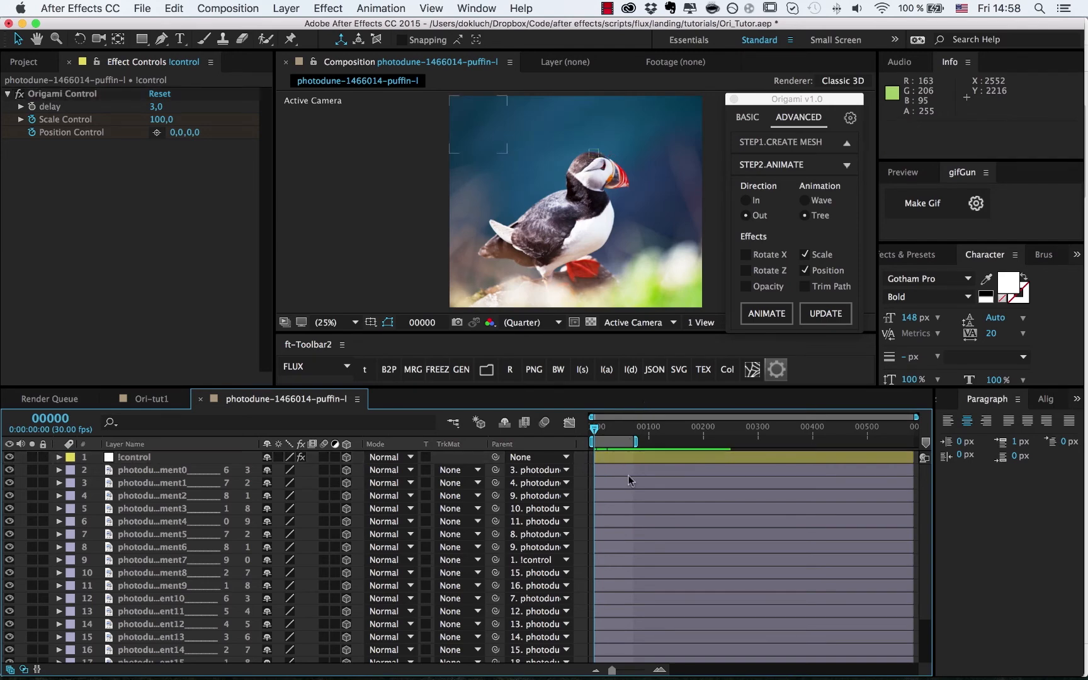
key("super+a")
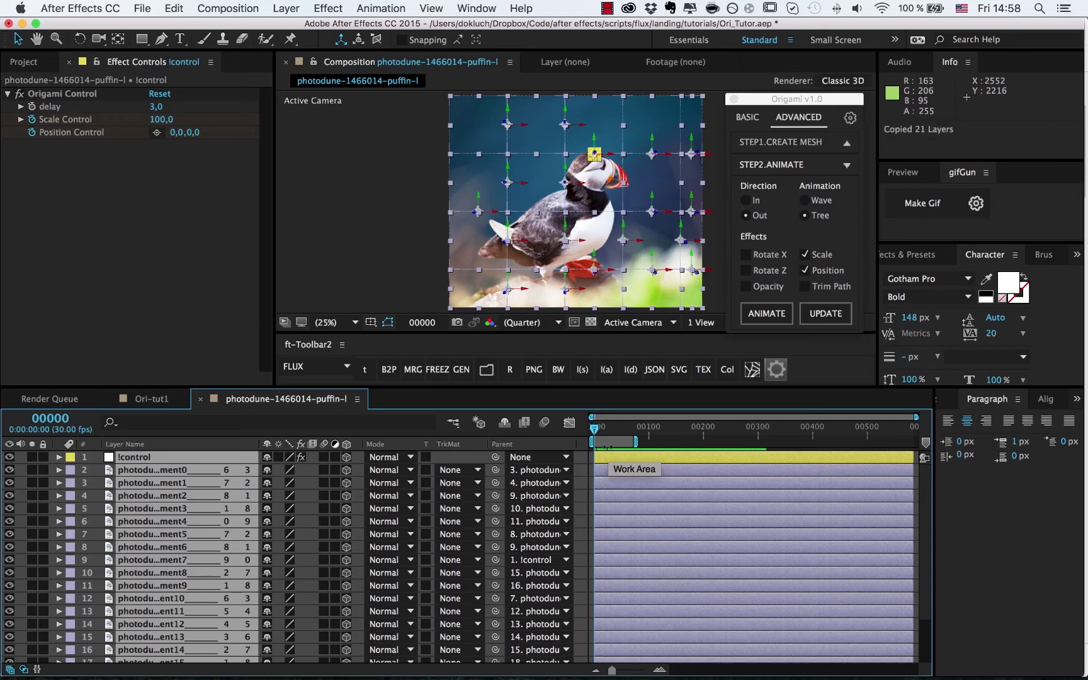
key("super+shift+c")
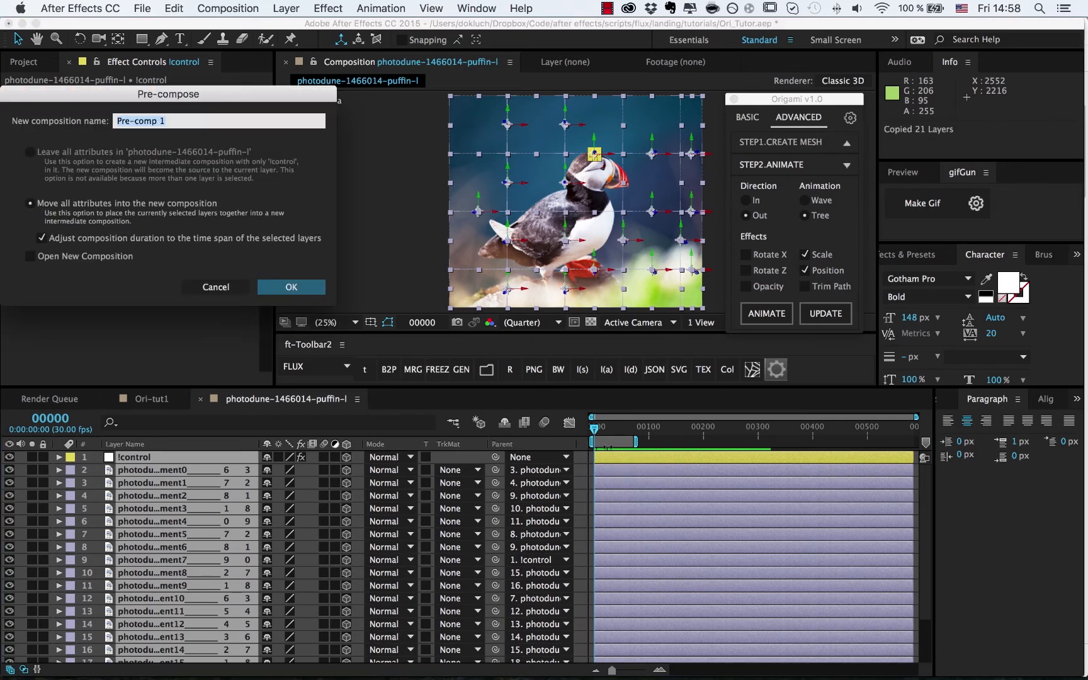
key("Return")
key("super+v")
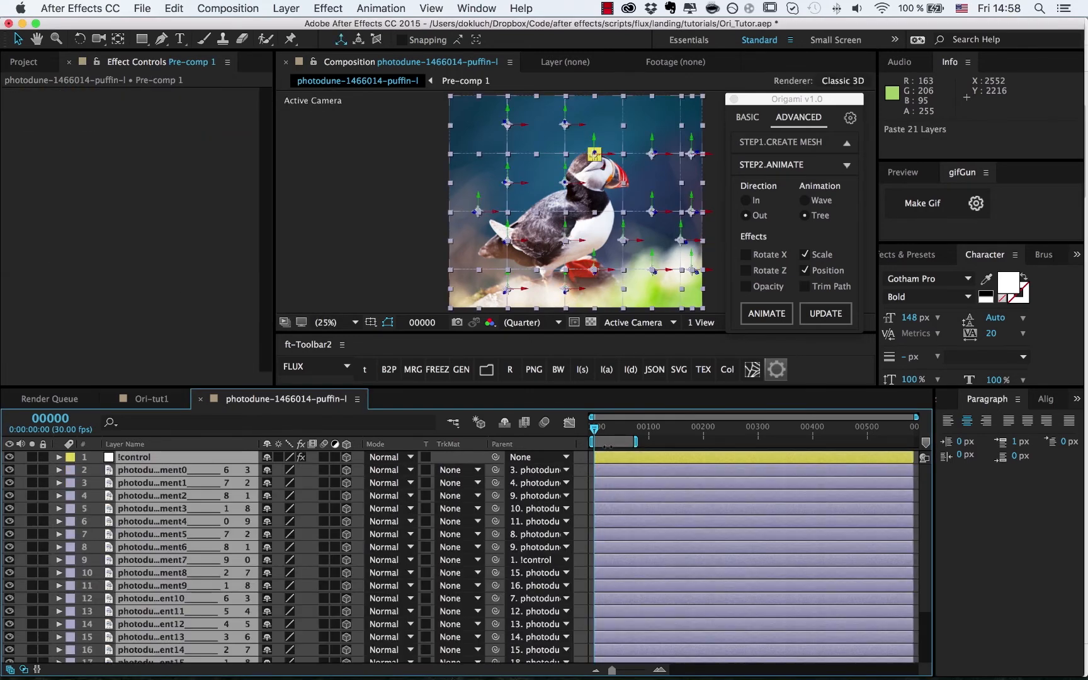
- Nest the pasted layers as Pre-comp 2 and rename the Pre-comp 1 layer to OUT
key("super+shift+c")
key("Return")
left_click(621, 471)
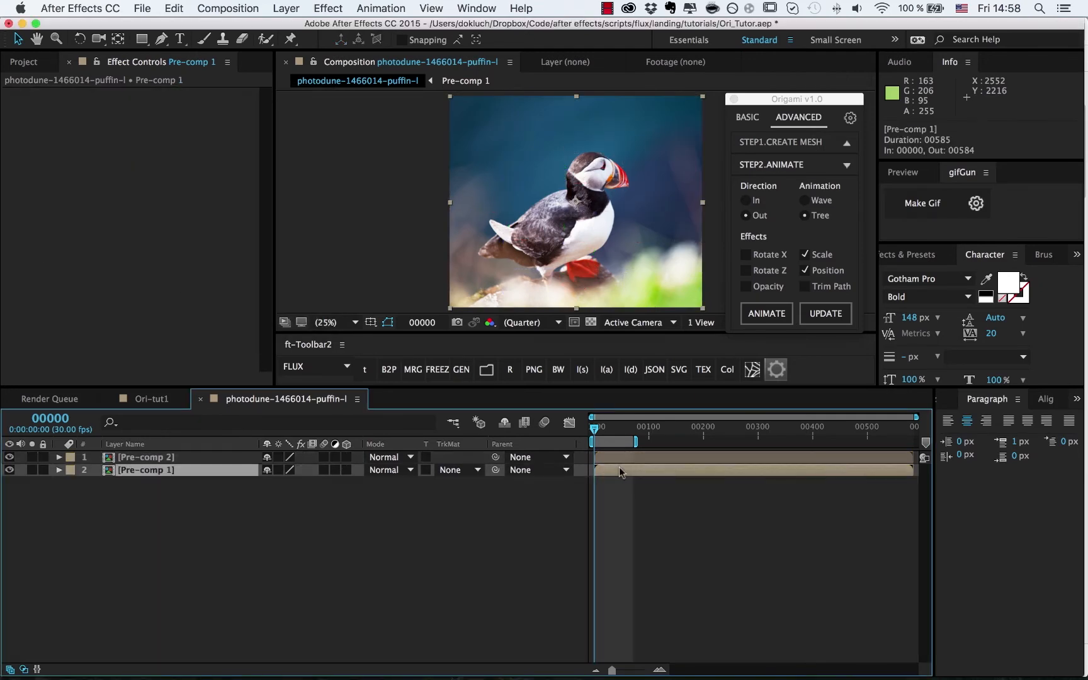
key("Return")
type("O")
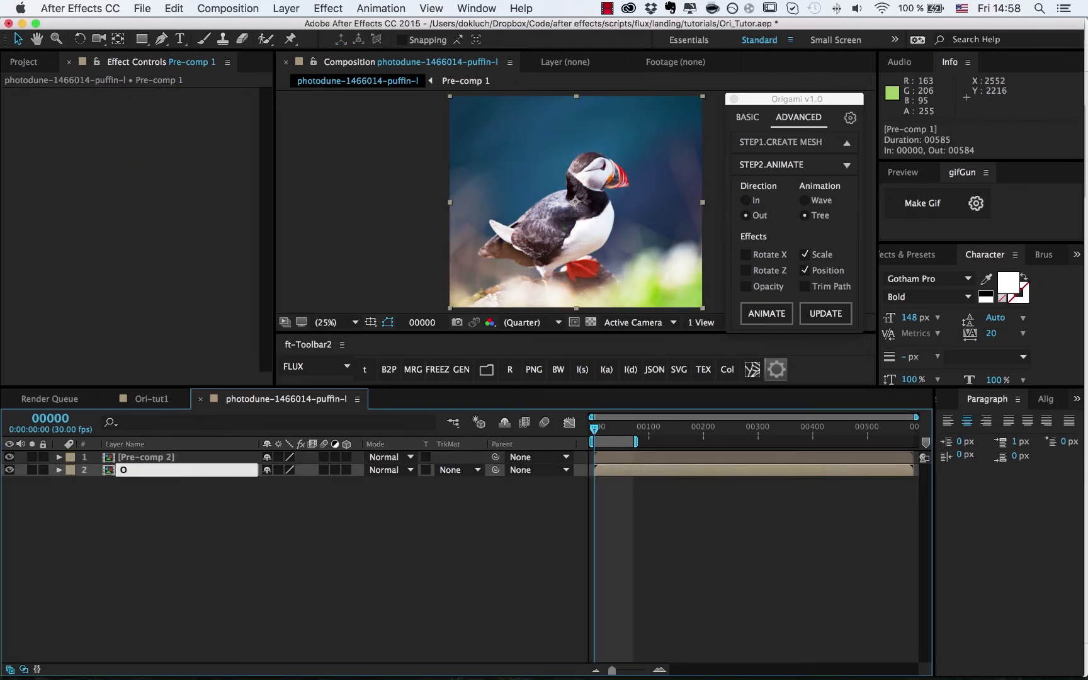
type("UT")
key("Return")
- Rename the Pre-comp 2 layer to IN, start OUT at frame 76, and end IN at frame 85
left_click(197, 456)
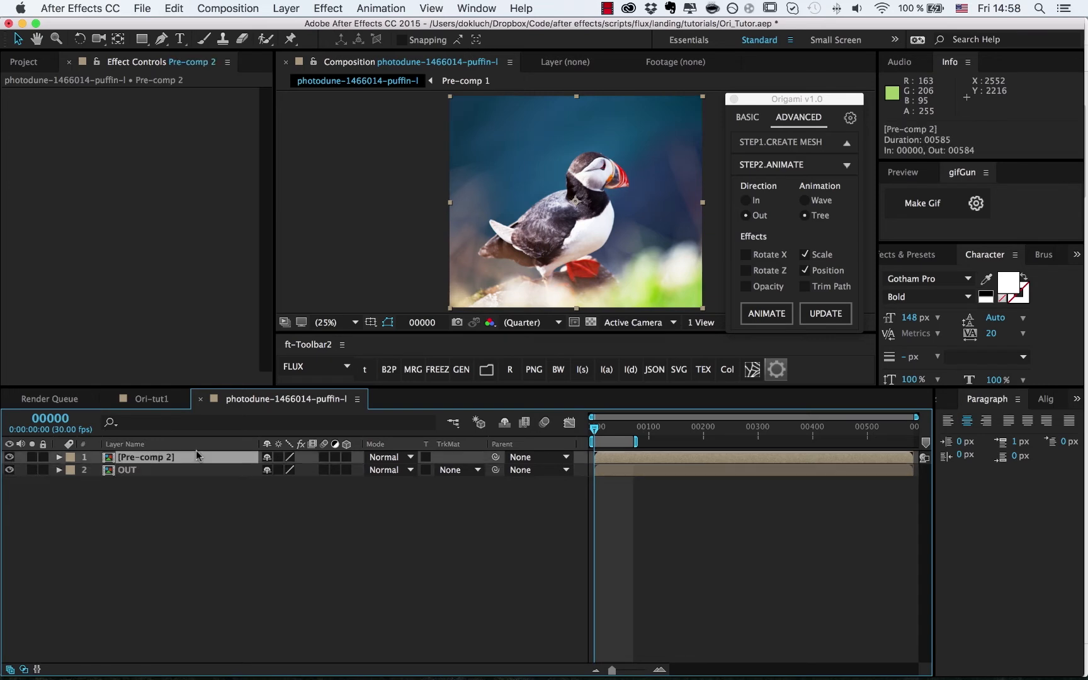
key("Return")
type("IN")
key("Return")
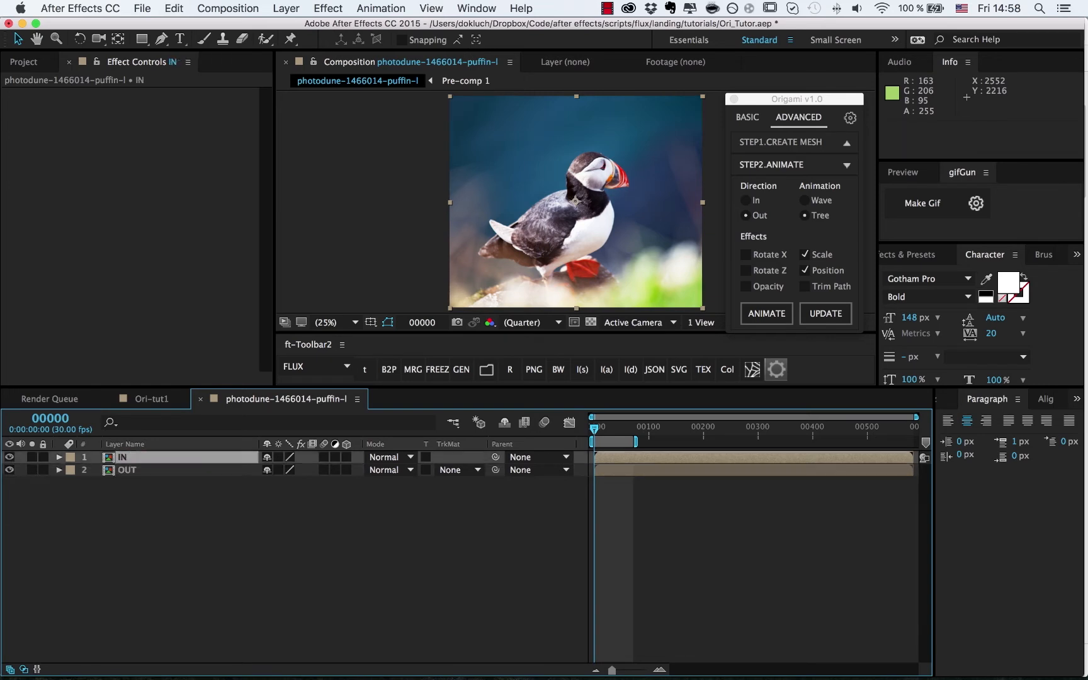
left_click_drag(610, 473, 655, 472)
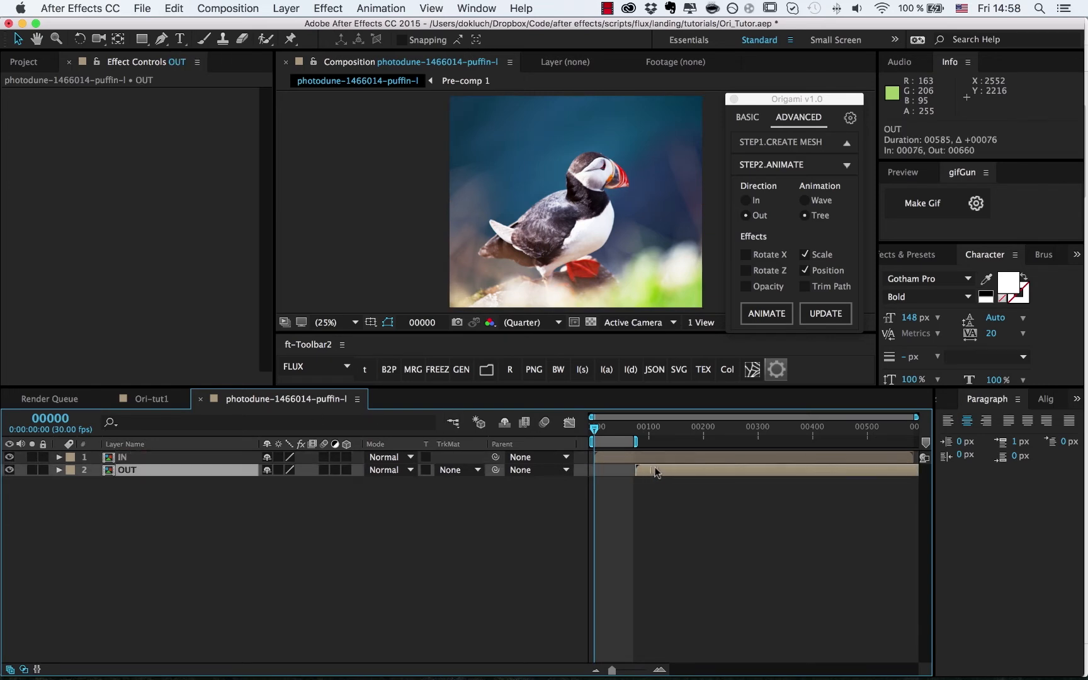
left_click_drag(911, 457, 640, 457)
- In the IN pre-comp, regenerate a fold-in from the top-left and bottom-right fragments without position
double_click(599, 455)
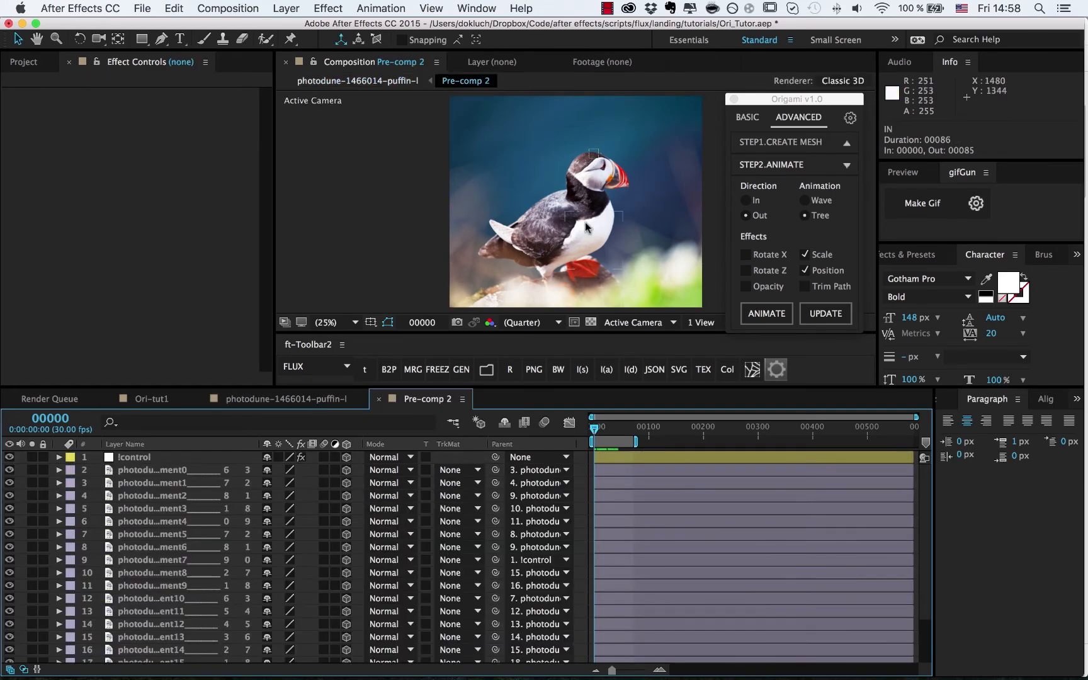
left_click(476, 127)
left_click(695, 296, "shift")
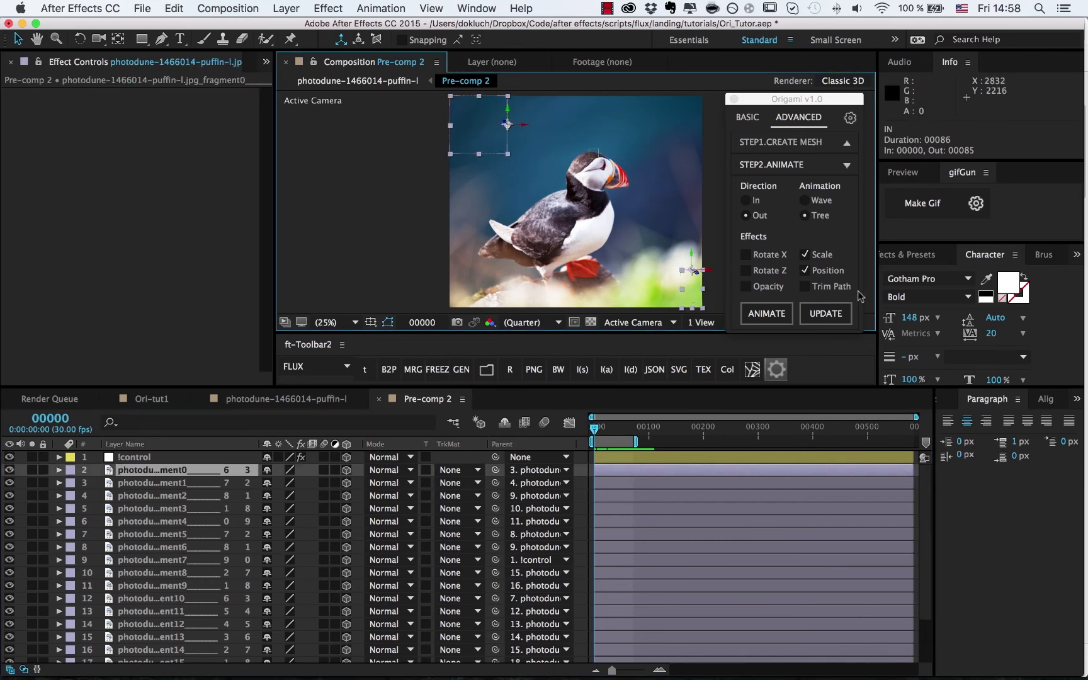
left_click(825, 274)
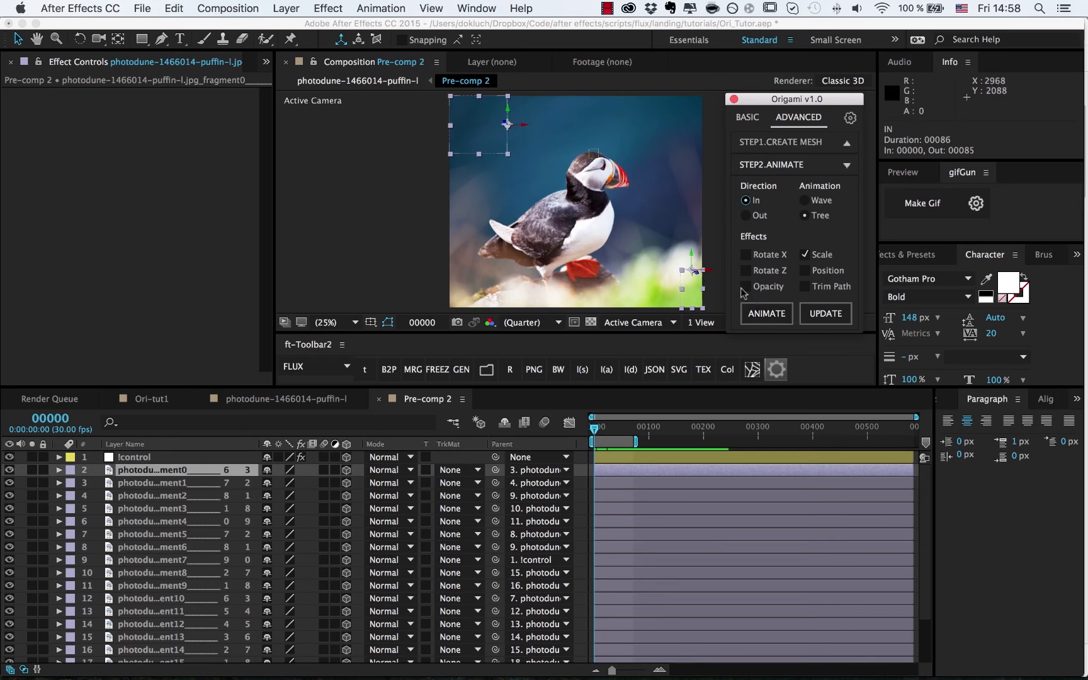
left_click(753, 319)
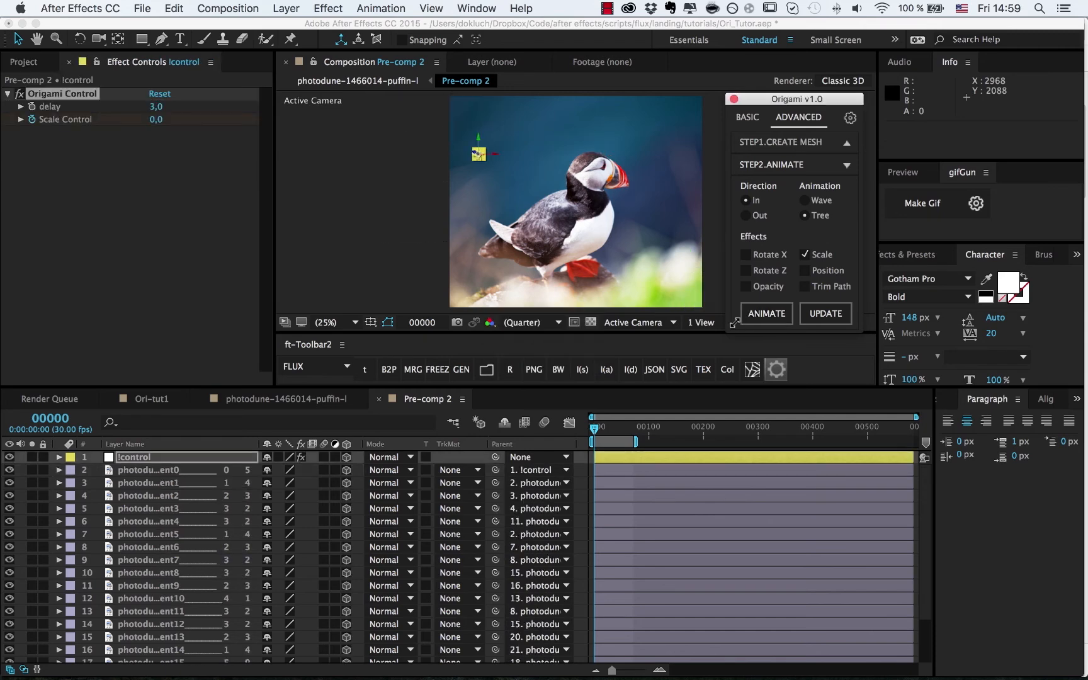
left_click_drag(594, 429, 646, 440)
- Return to the main puffin composition, select the OUT layer, and preview both transitions
left_click(344, 82)
left_click(647, 471)
key("space")
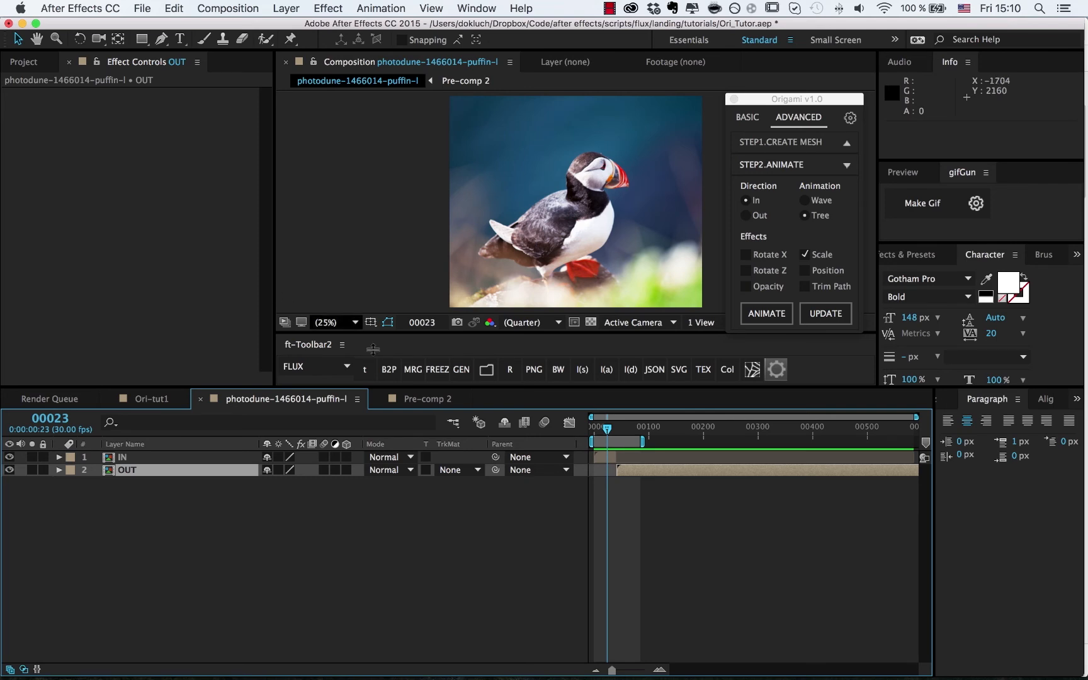
- Delete the IN and OUT layers and add photodune-1466014-puffin-l.jpg as a single layer
key("super+a")
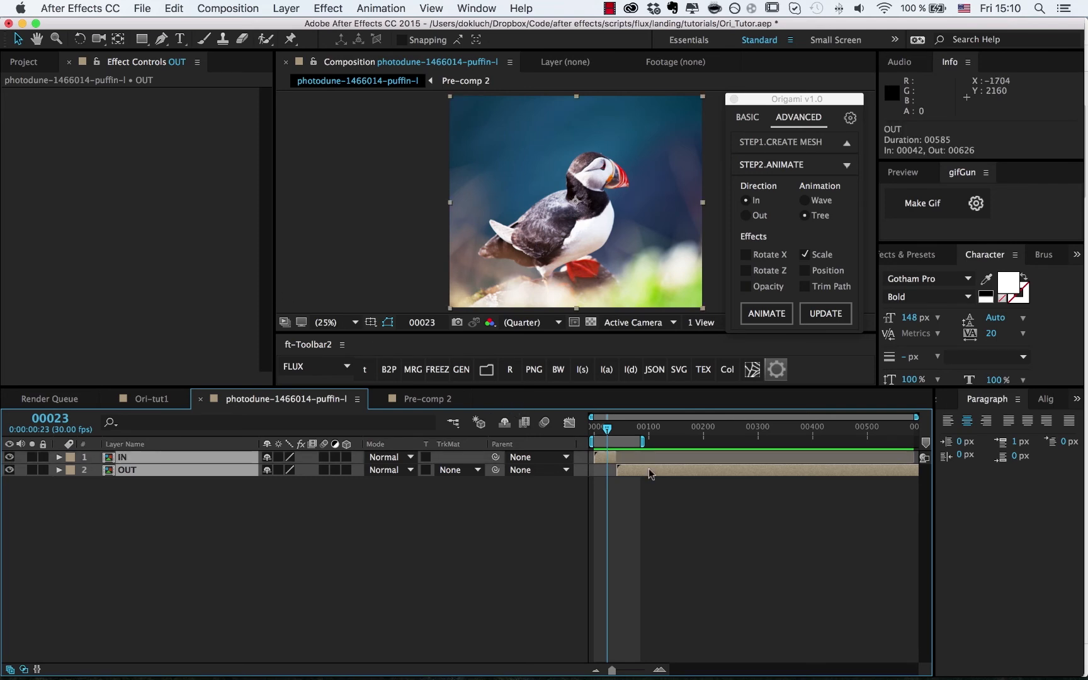
key("Delete")
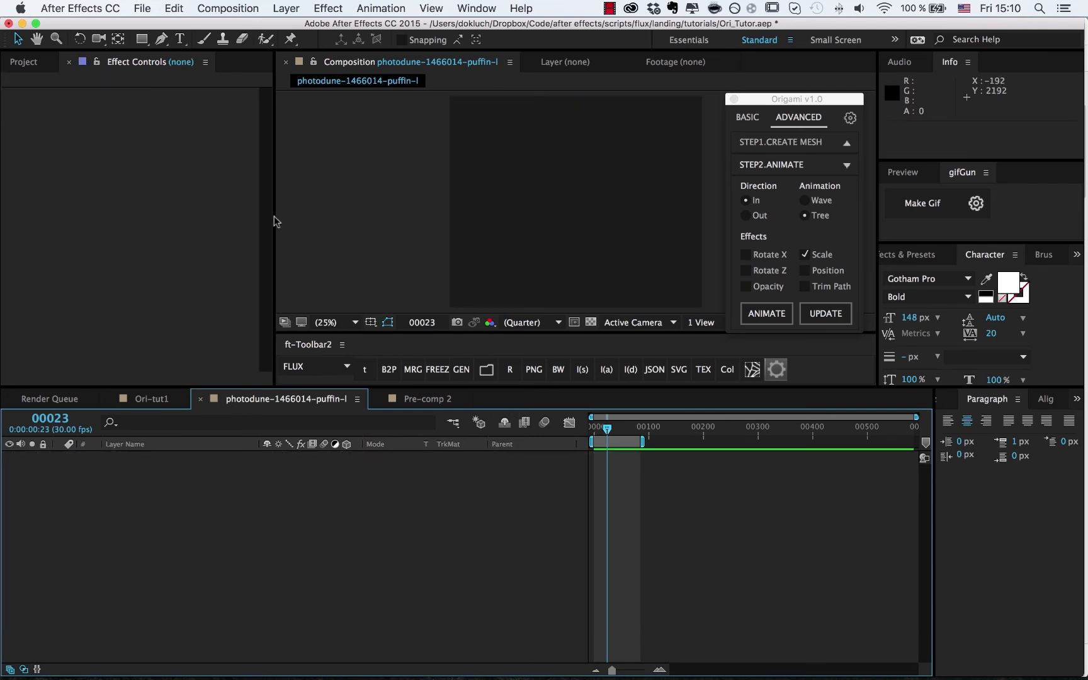
left_click(47, 61)
left_click(95, 242)
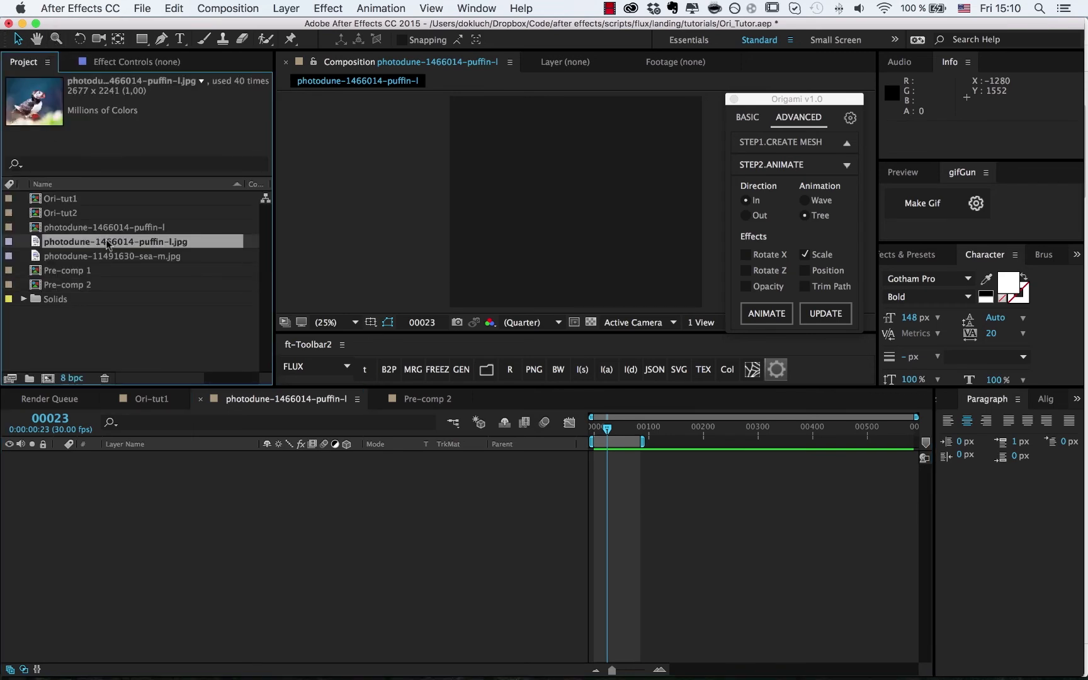
left_click_drag(212, 469, 213, 471)
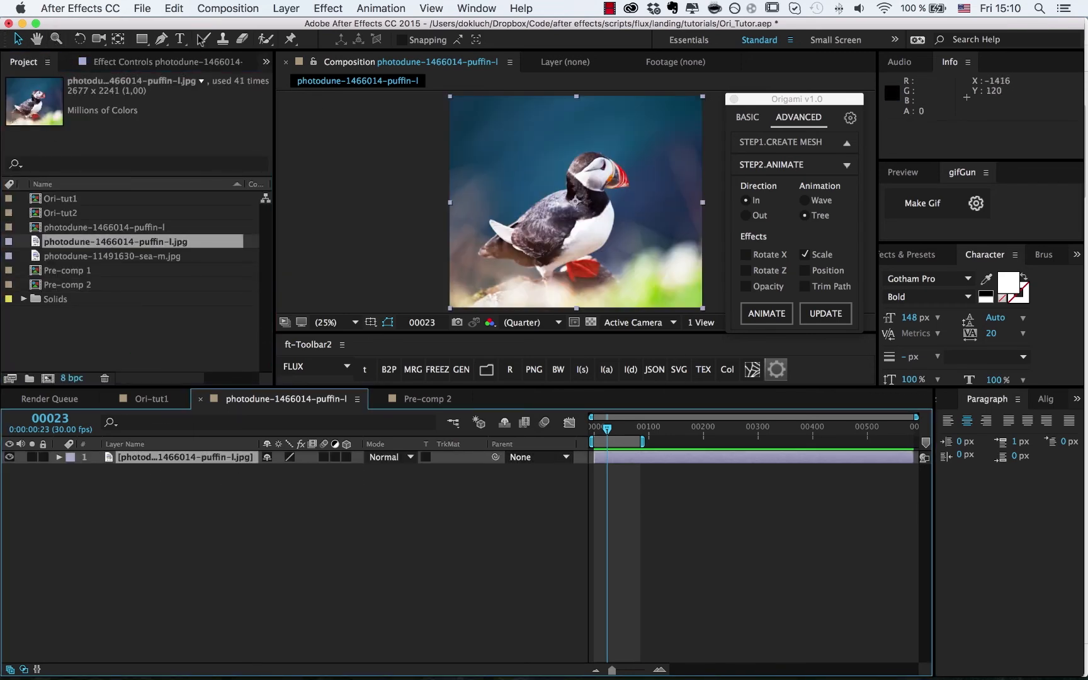
left_click(160, 40)
- Trace a closed pen mask from the puffin's tail over its back and head, back to the start
left_click(518, 270)
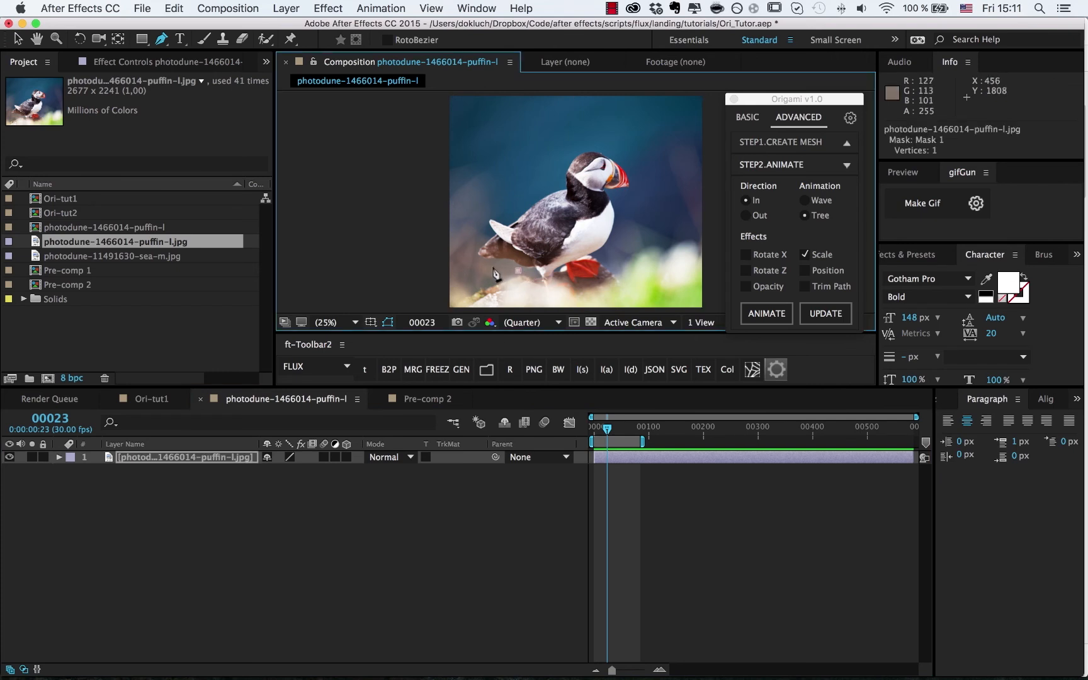
left_click(491, 267)
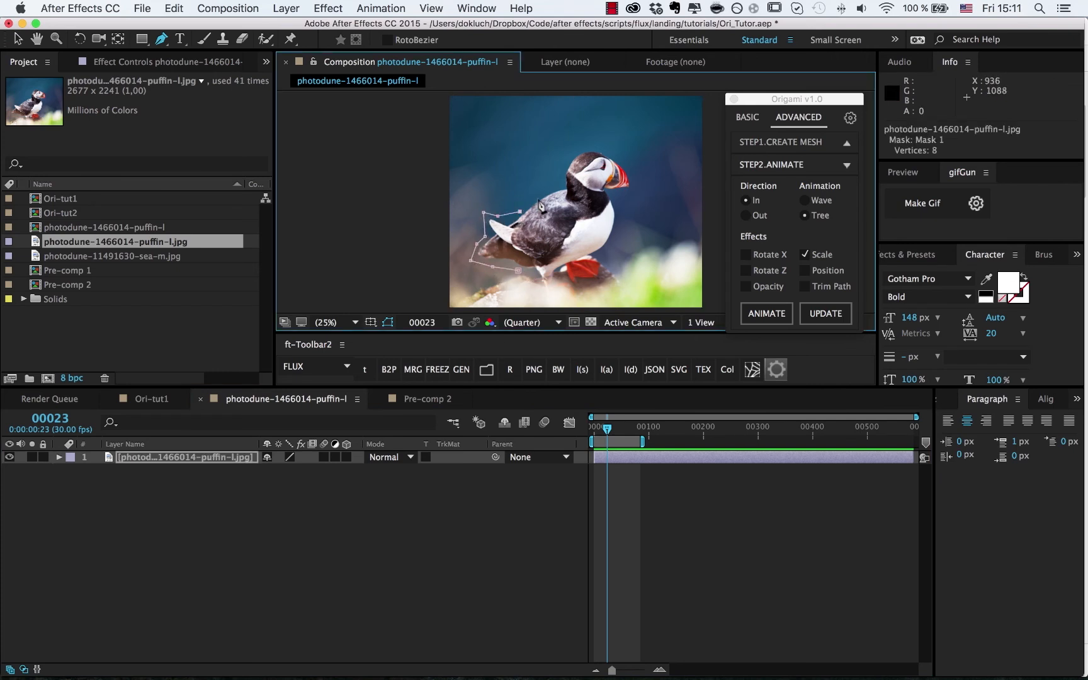
left_click(551, 164)
left_click(555, 146)
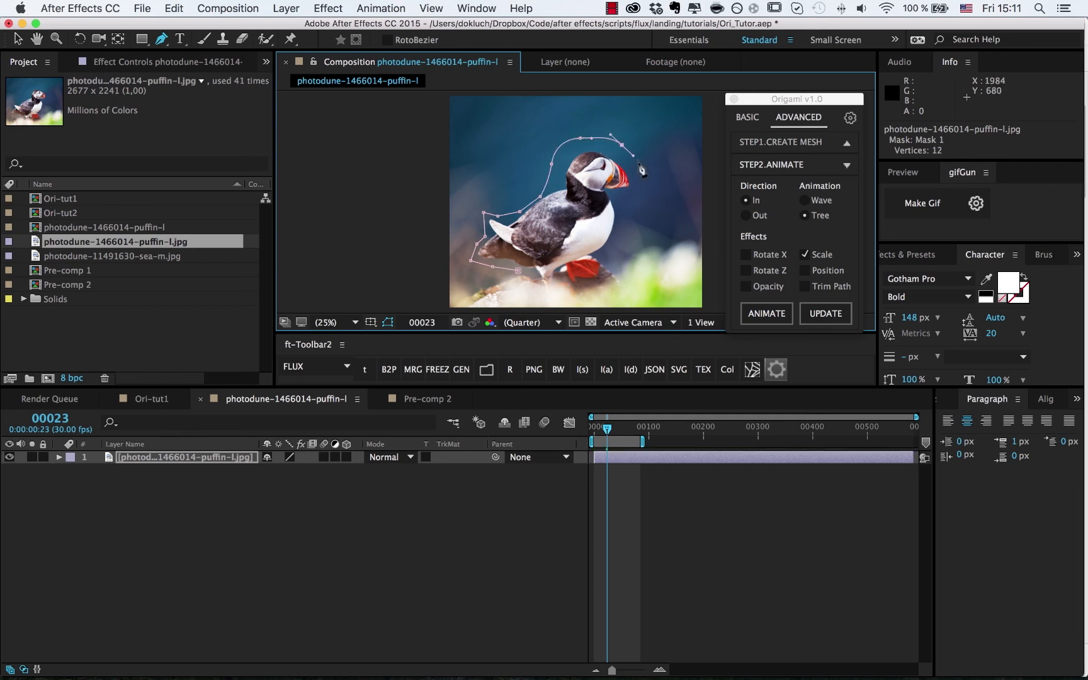
key("super+z")
key("super+z")
key("super+z")
key("super+z")
key("super+z")
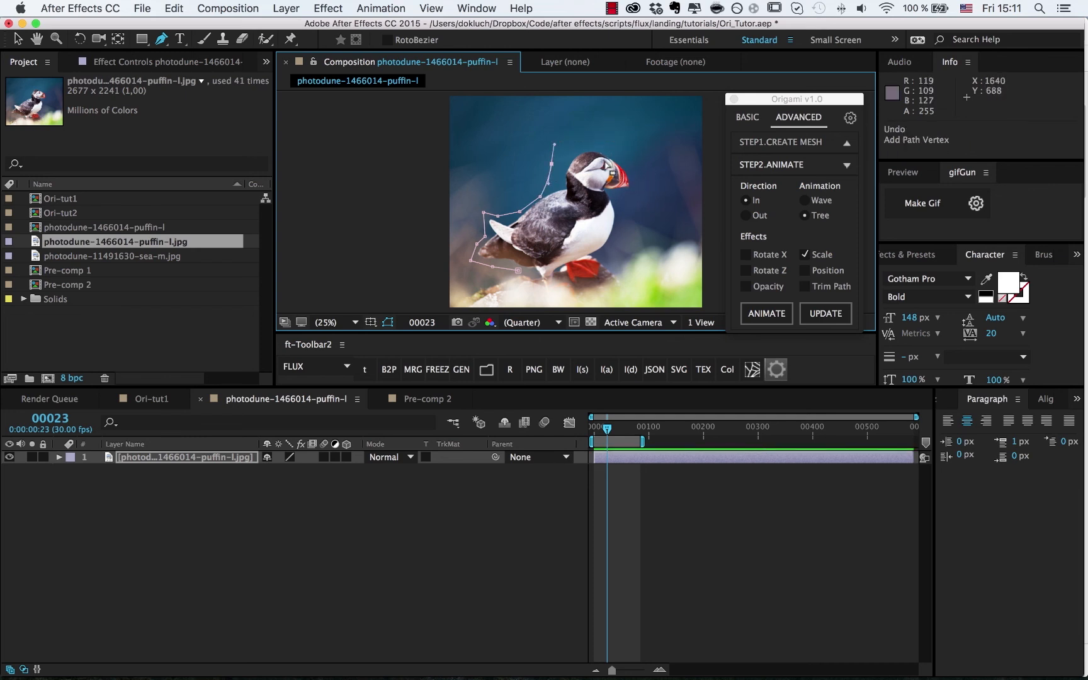
left_click(561, 182)
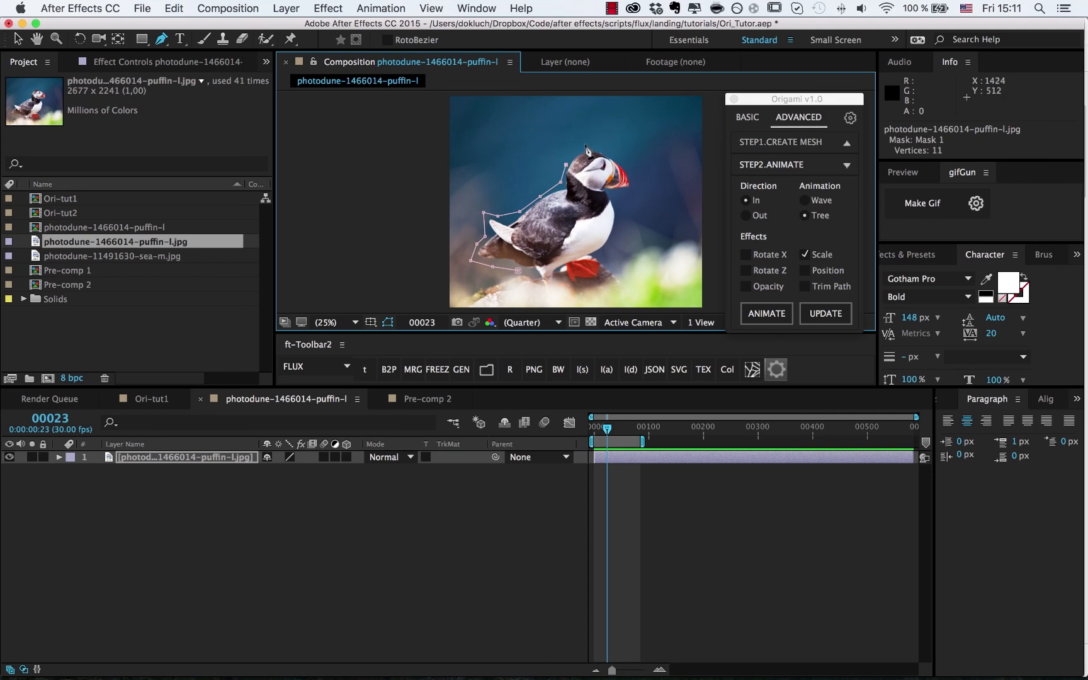
left_click(612, 151)
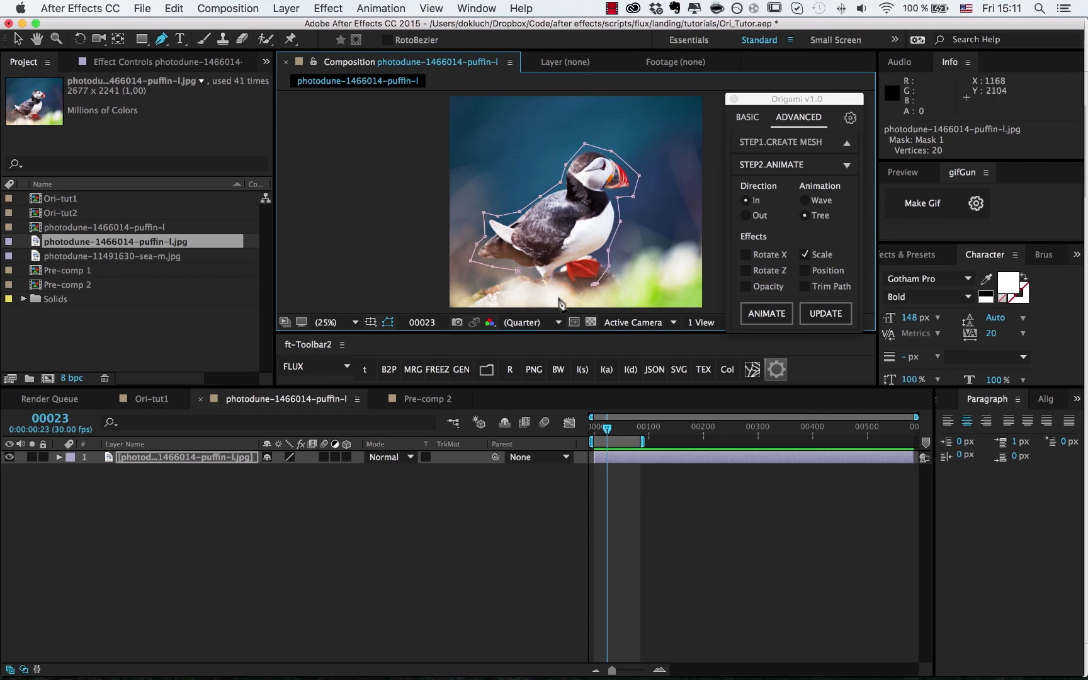
left_click(521, 273)
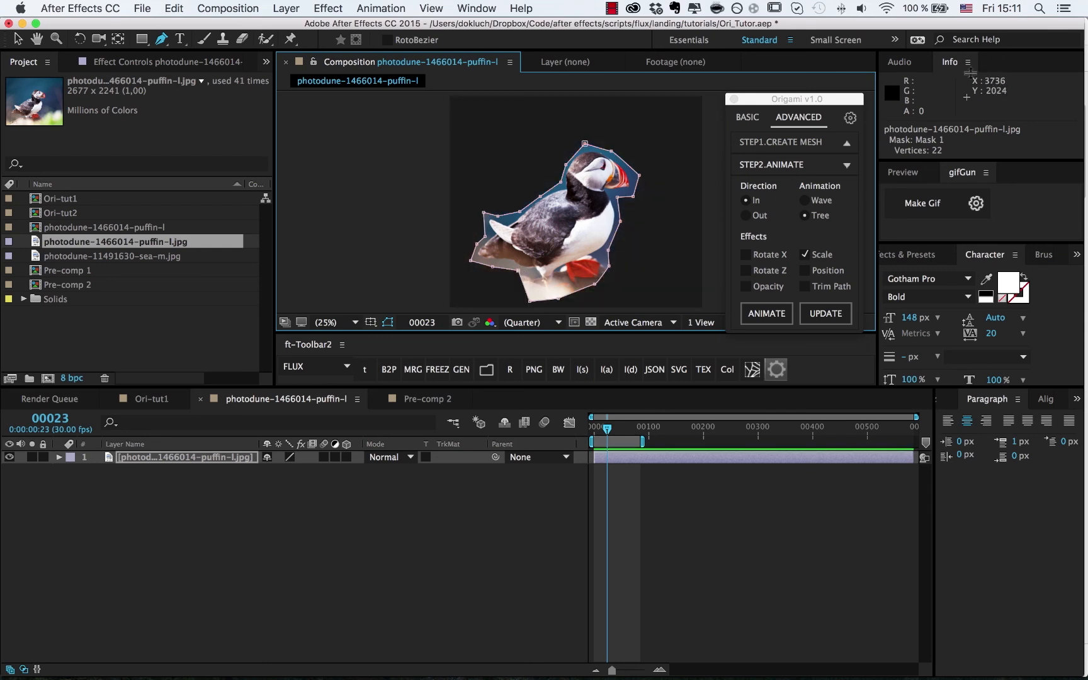
left_click(761, 145)
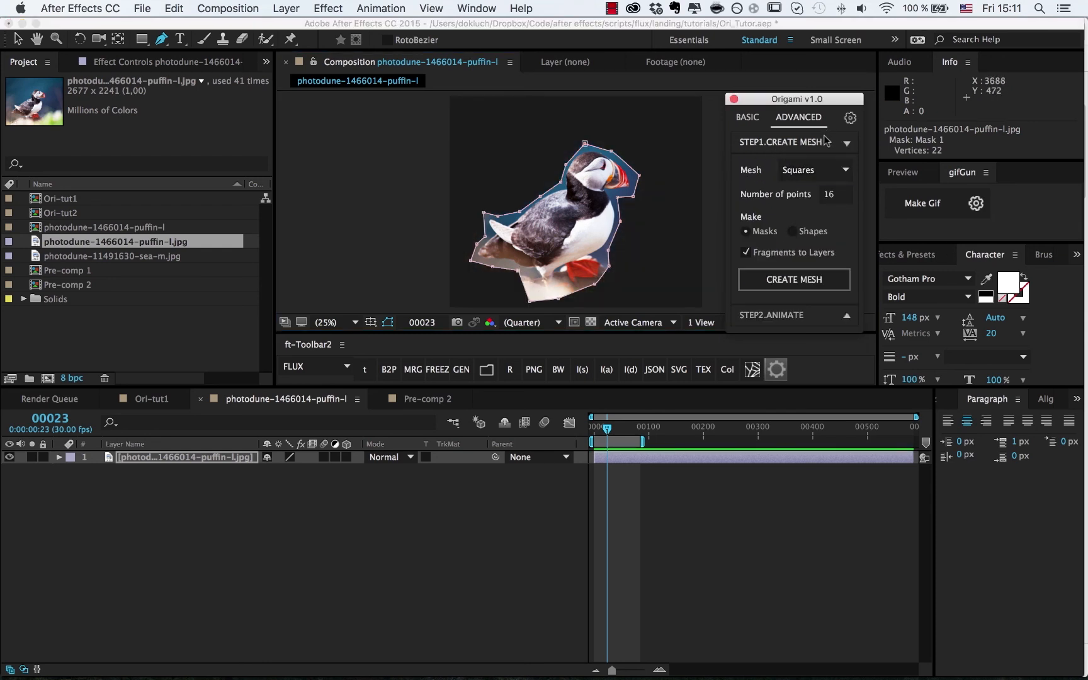
- Create a 16-point Voronoi mesh that splits the masked puffin into fragment layers
left_click(822, 170)
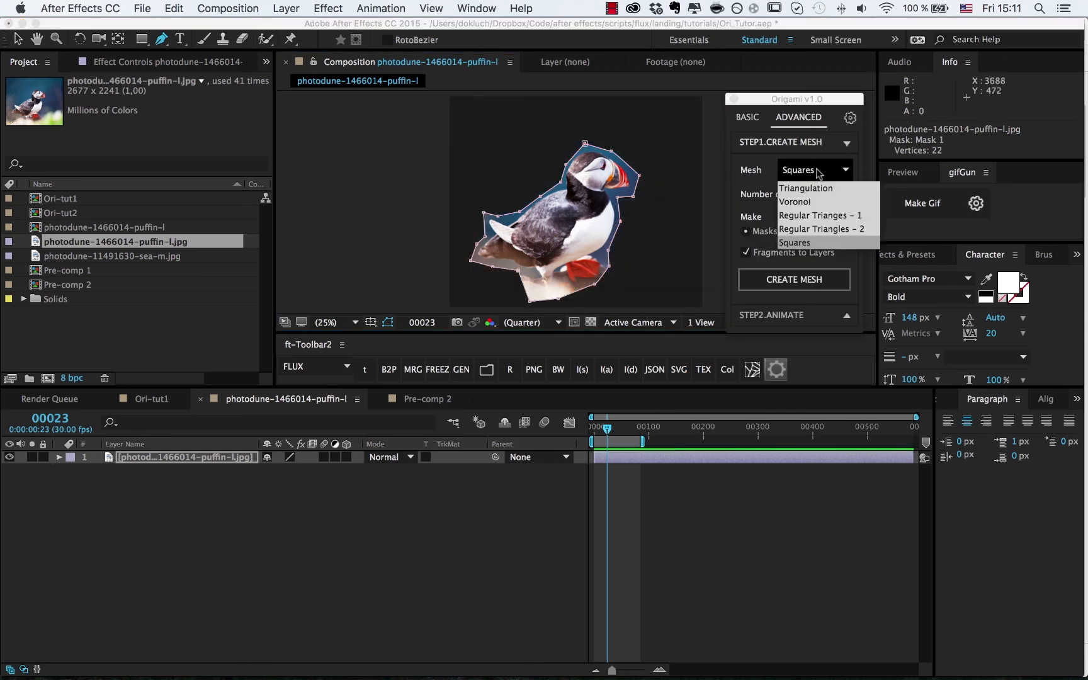
left_click(814, 202)
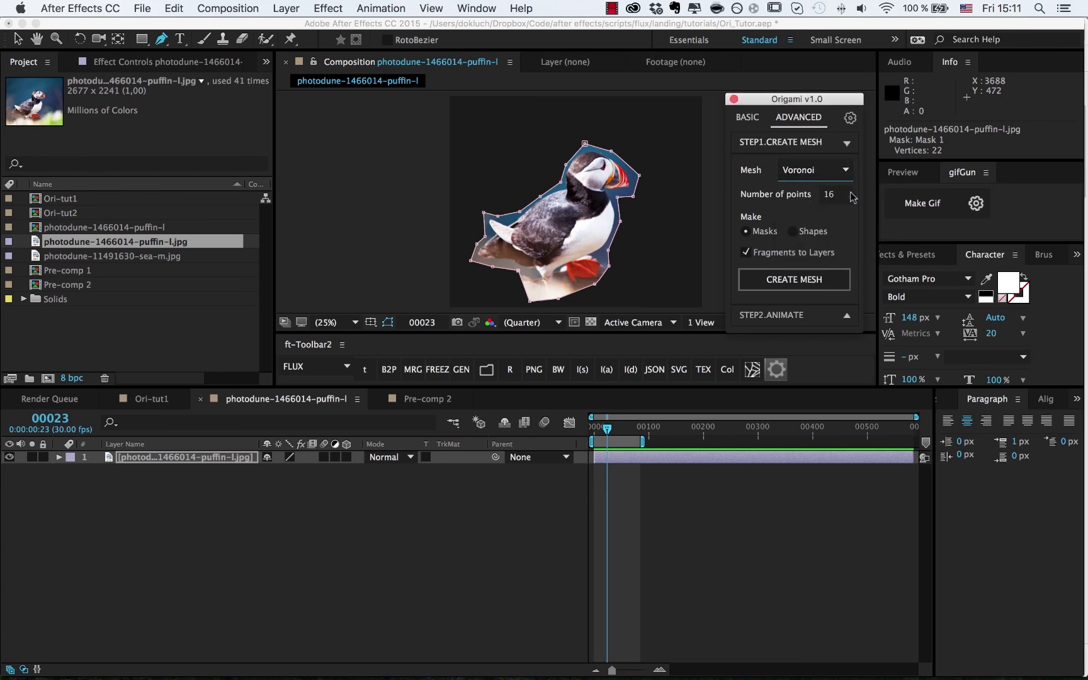
left_click(774, 286)
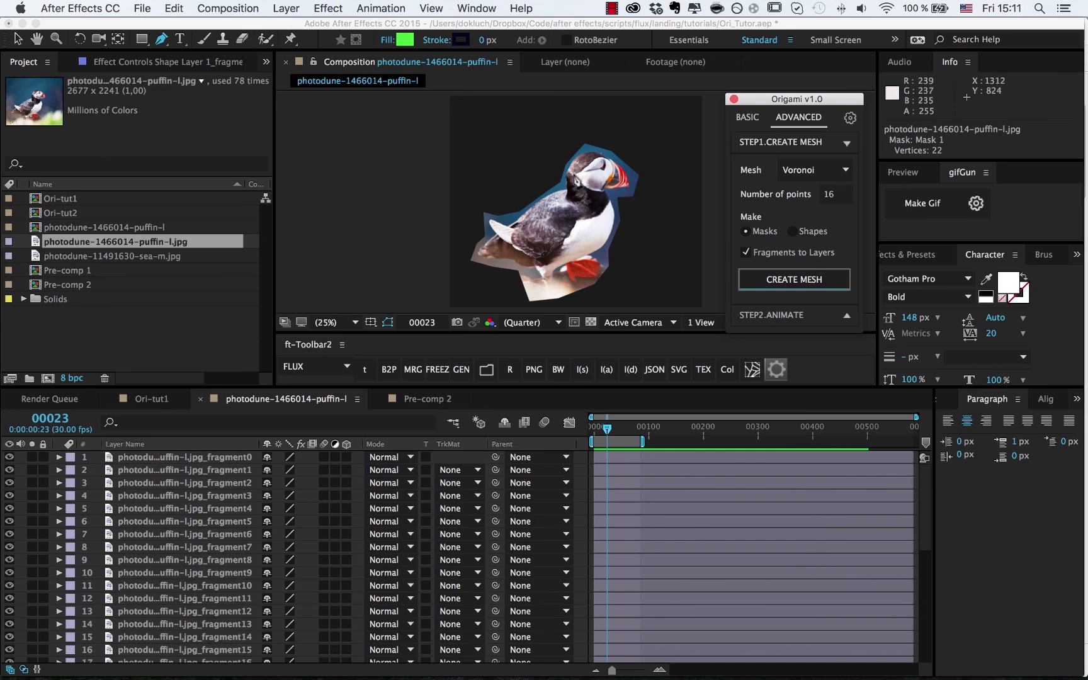
- Select seven puffin fragments in the viewer, ending with the piece near the beak
left_click(529, 126)
key("v")
left_click(598, 211)
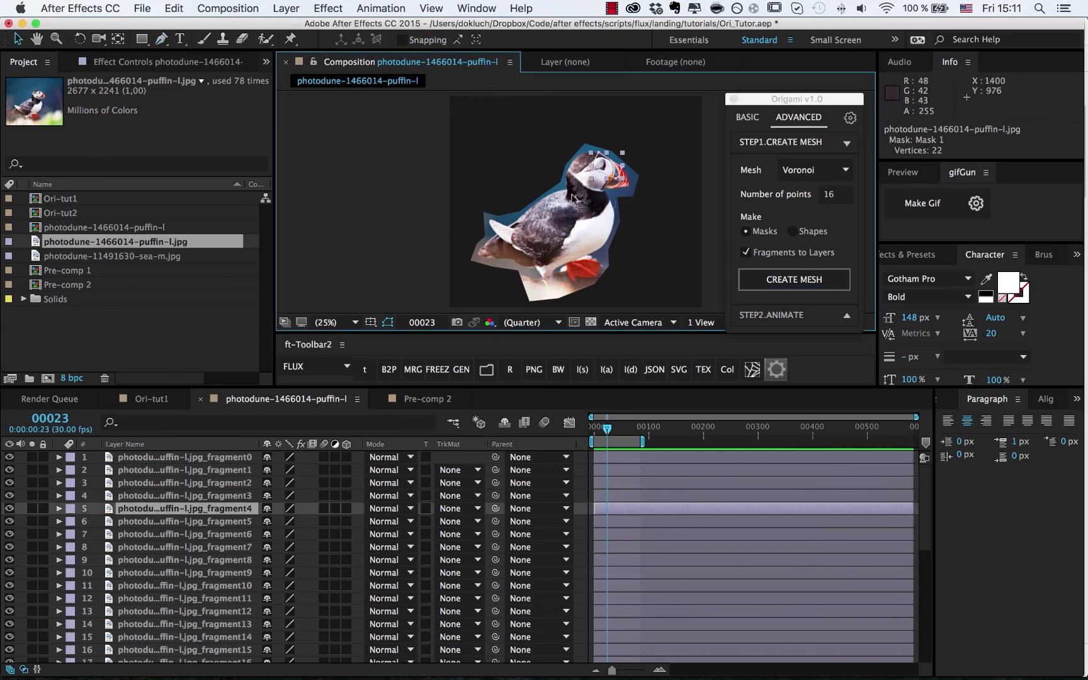
left_click(567, 203)
left_click(545, 214)
left_click(512, 240)
left_click(550, 250)
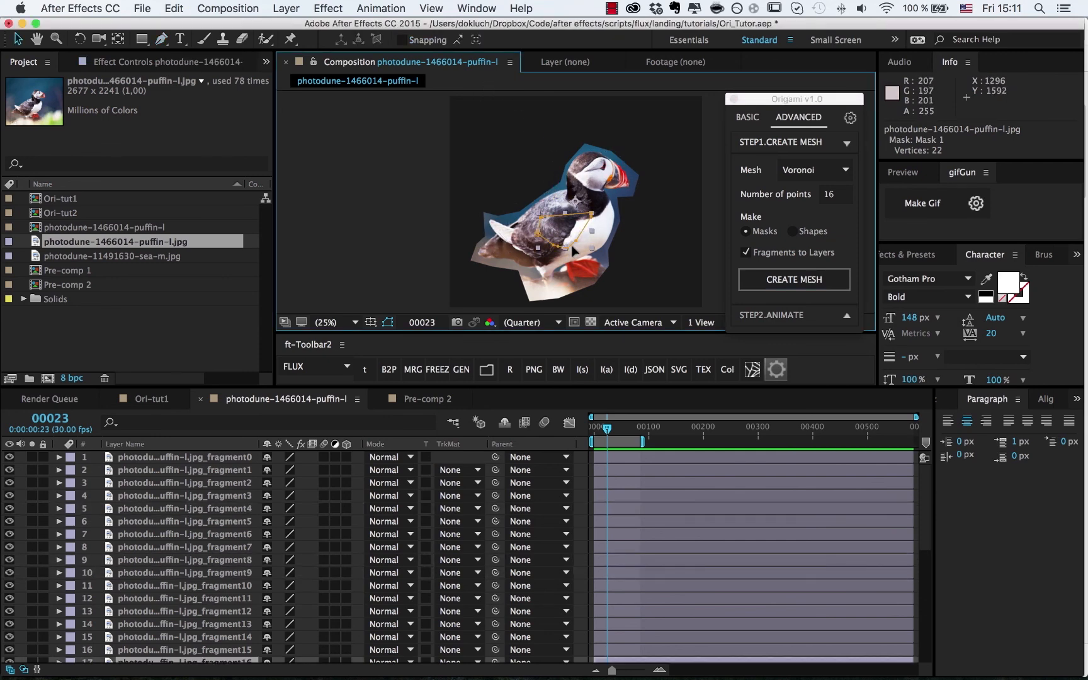
left_click(627, 189)
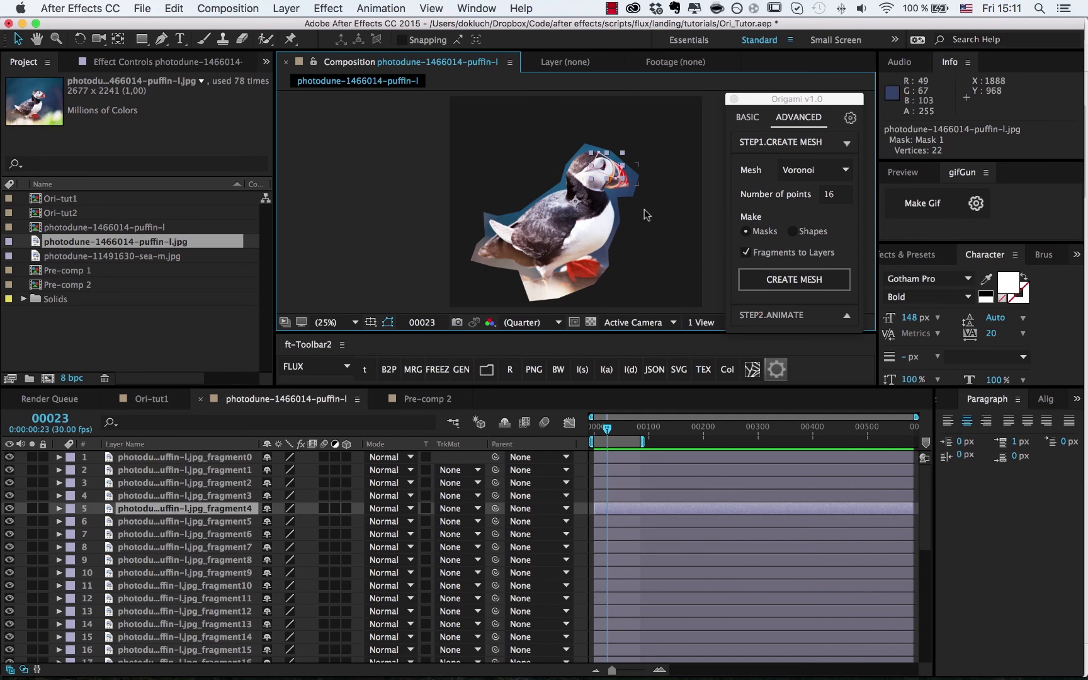
left_click(633, 179)
left_click(755, 316)
left_click(755, 316)
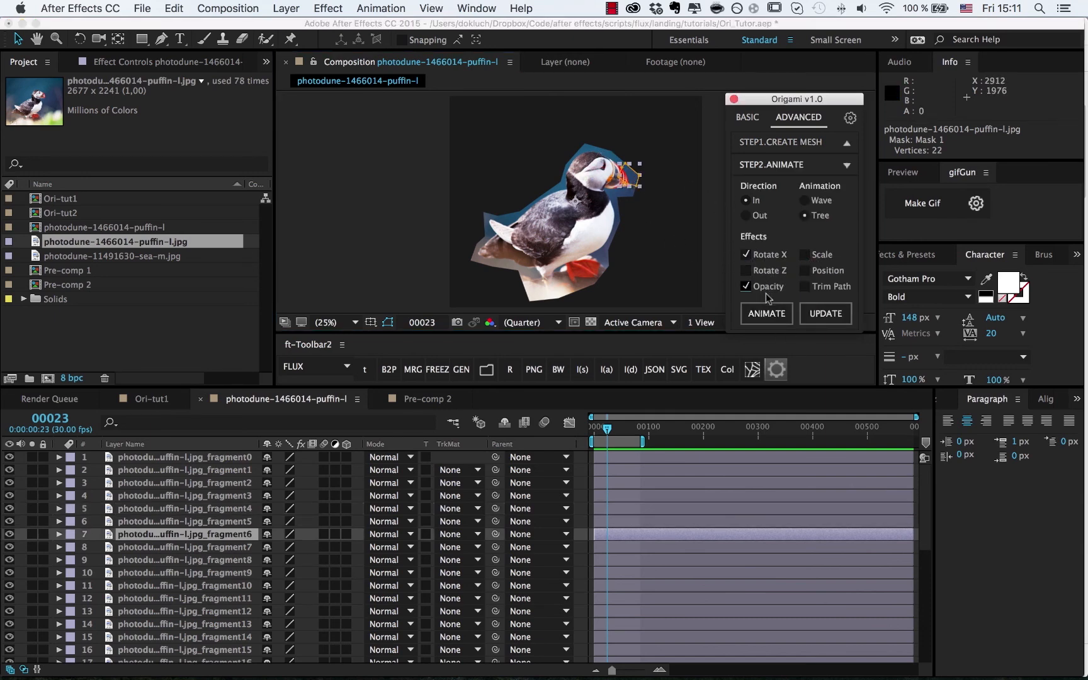
- Animate the fragments with Rotate X and opacity, then preview from the start
left_click(766, 314)
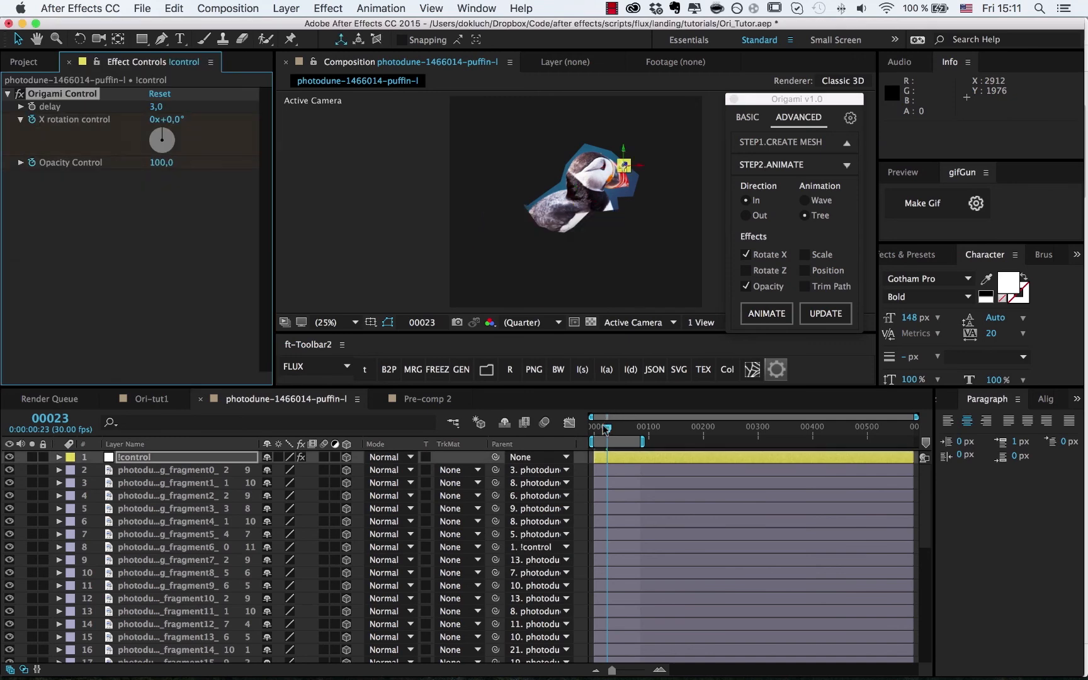
left_click_drag(605, 429, 595, 428)
key("space")
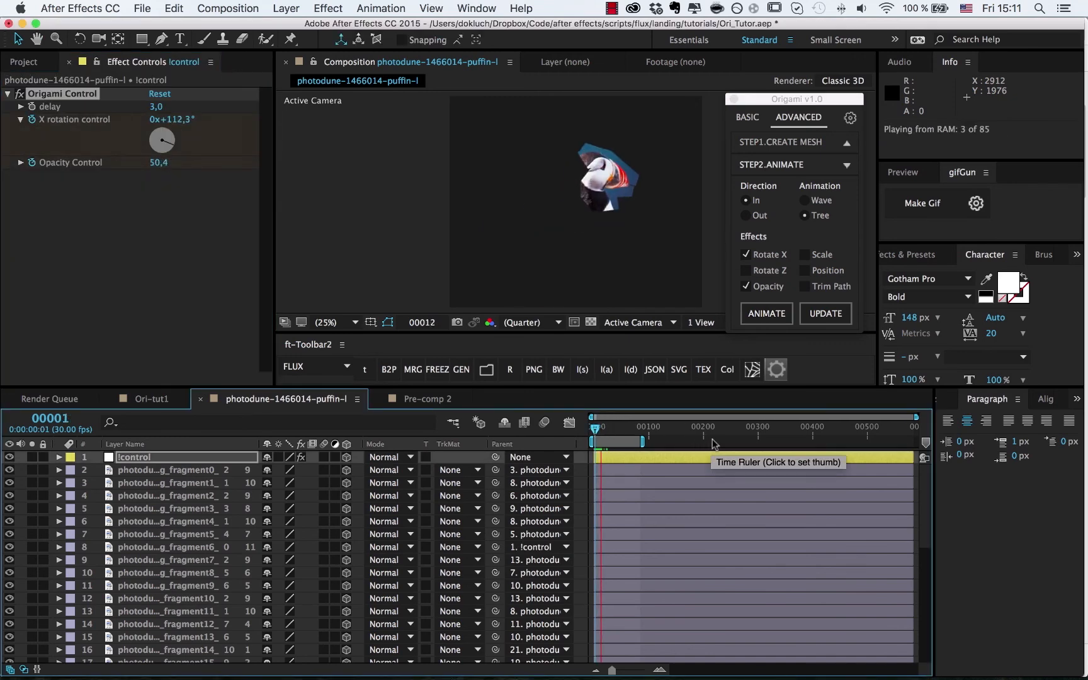